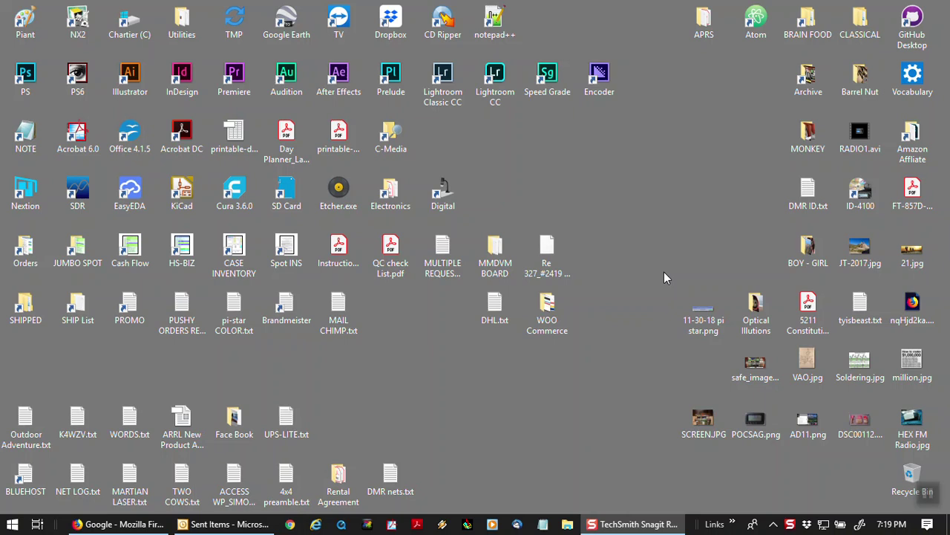
# Restore the Firefox window showing the google.com home page from the taskbar.
pyautogui.click(108, 524)
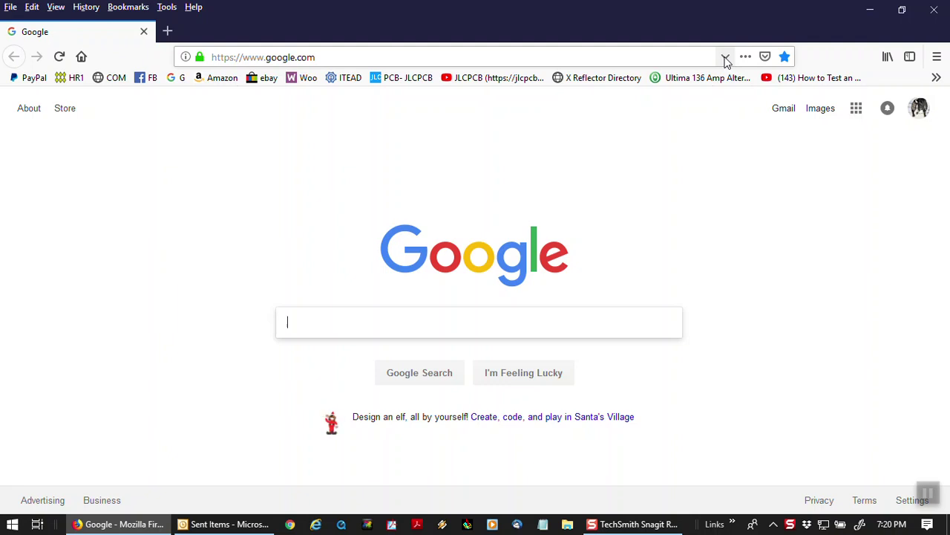
# Load the Pi-Star Expert Editor page from address history and confirm the login prompt.
pyautogui.click(726, 58)
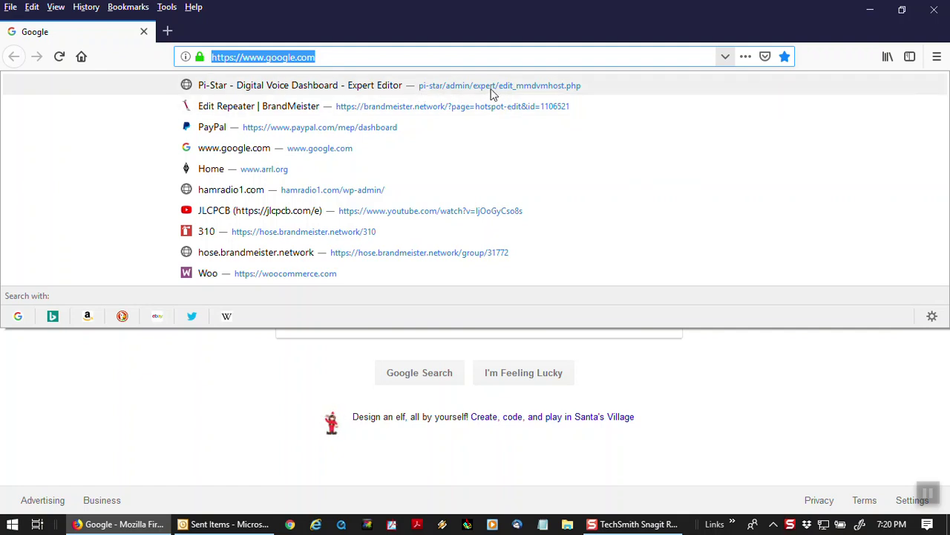
pyautogui.click(254, 86)
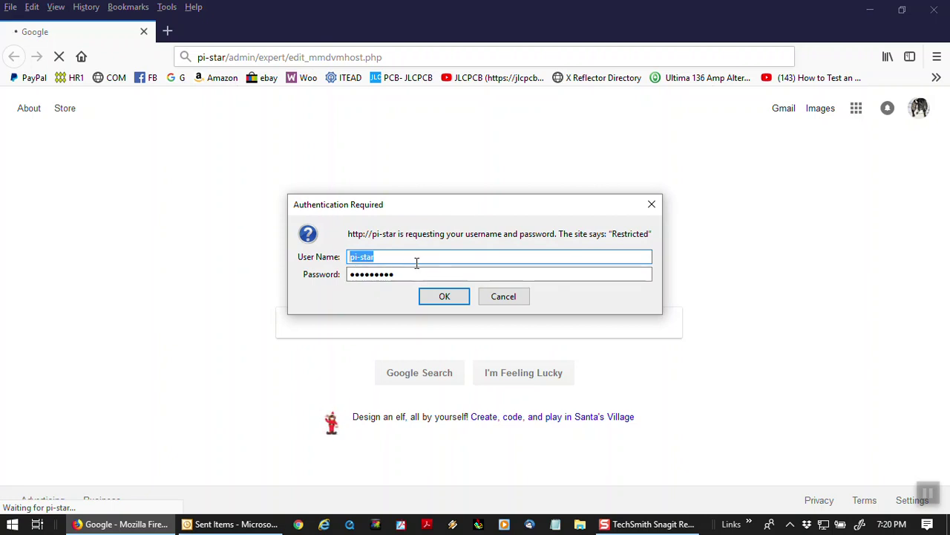
pyautogui.click(443, 296)
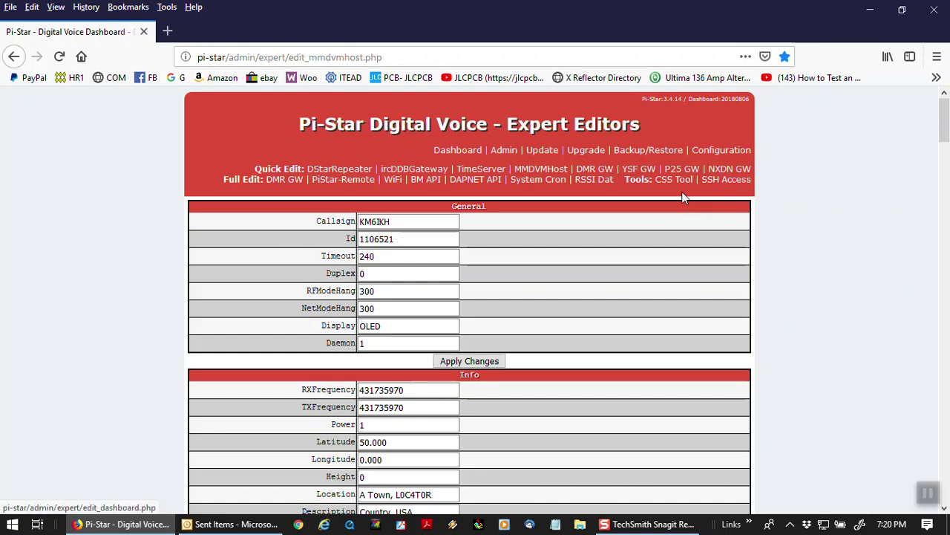
# Open Pi-Star Configuration and review the Gateway Hardware, Control Software and MMDVMHost sections.
pyautogui.click(724, 151)
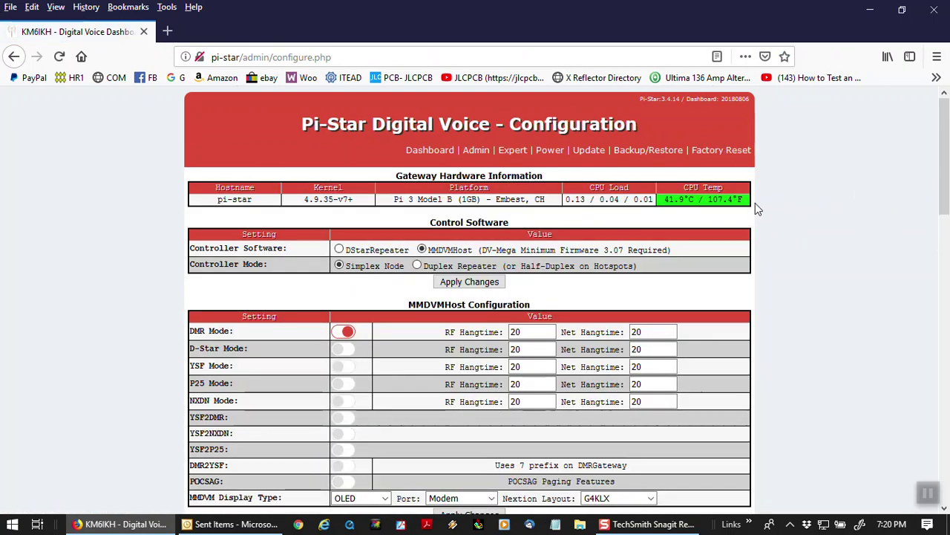
pyautogui.scroll(-5, 805, 236)
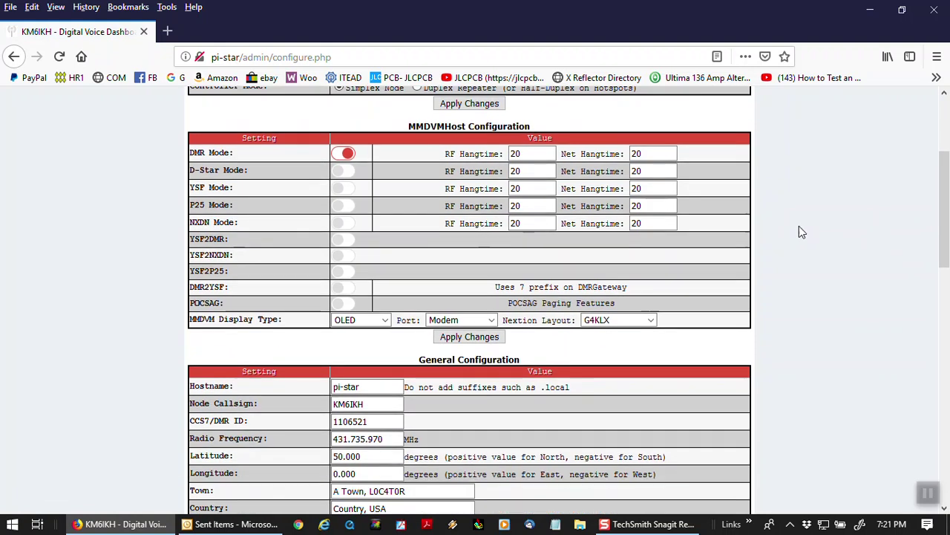
pyautogui.scroll(2, 798, 223)
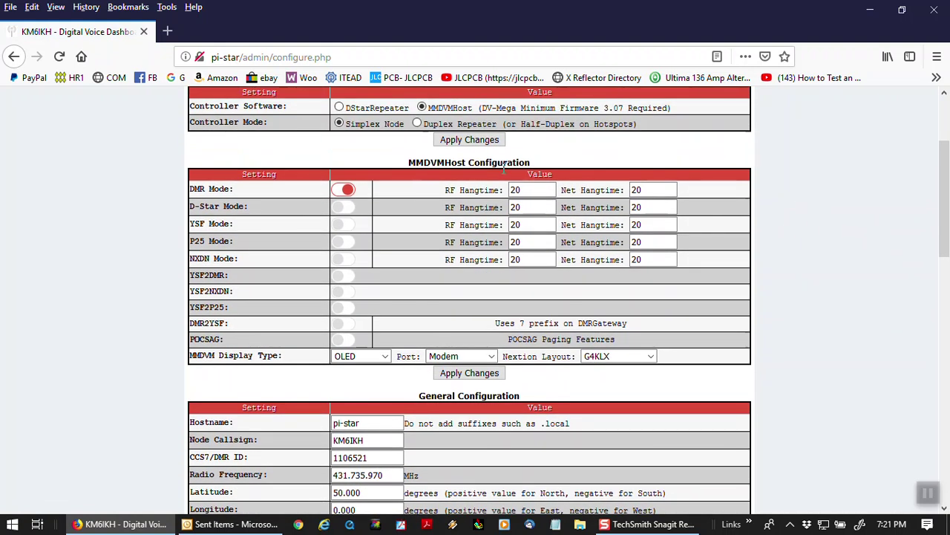
pyautogui.scroll(2, 873, 225)
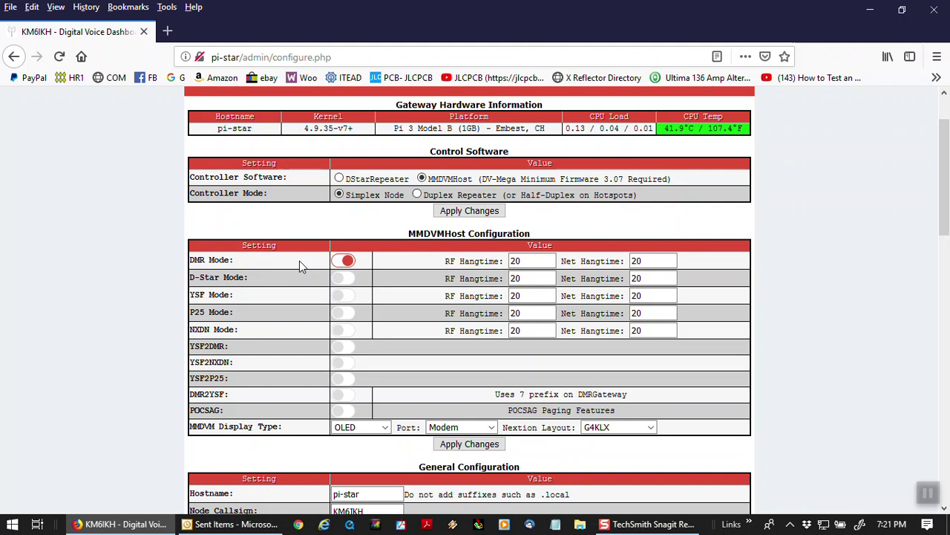
pyautogui.scroll(-5, 300, 265)
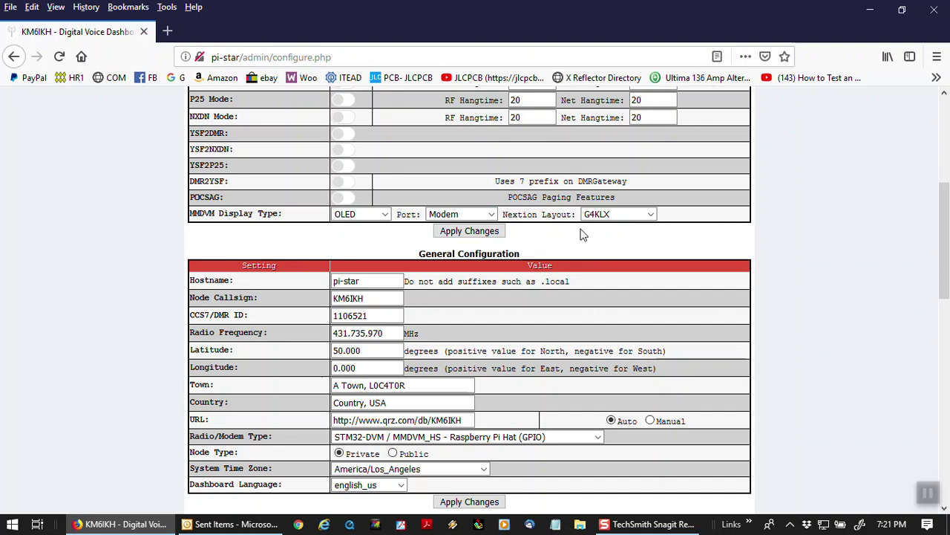
pyautogui.scroll(-2, 582, 235)
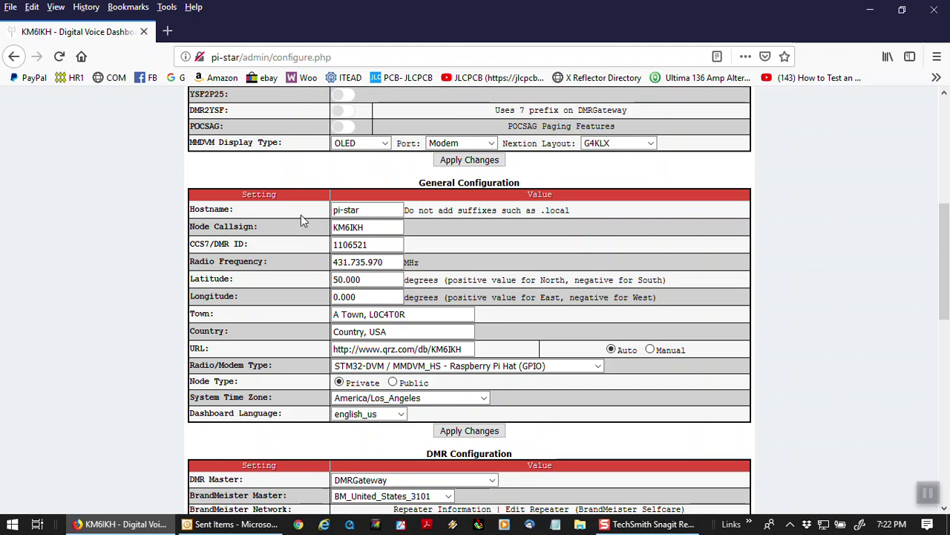
pyautogui.moveTo(286, 222)
pyautogui.click(385, 228)
pyautogui.moveTo(368, 226); pyautogui.dragTo(314, 219)
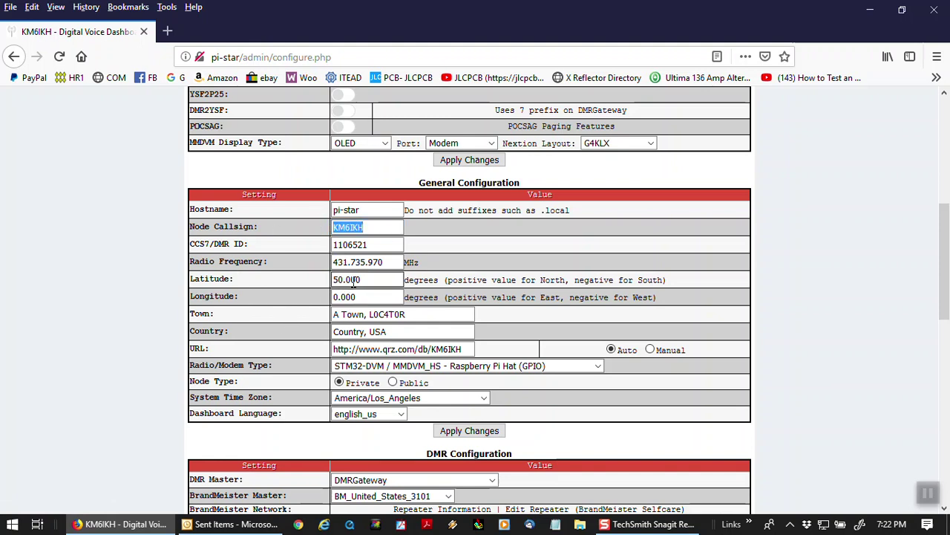
pyautogui.moveTo(375, 243); pyautogui.dragTo(297, 242)
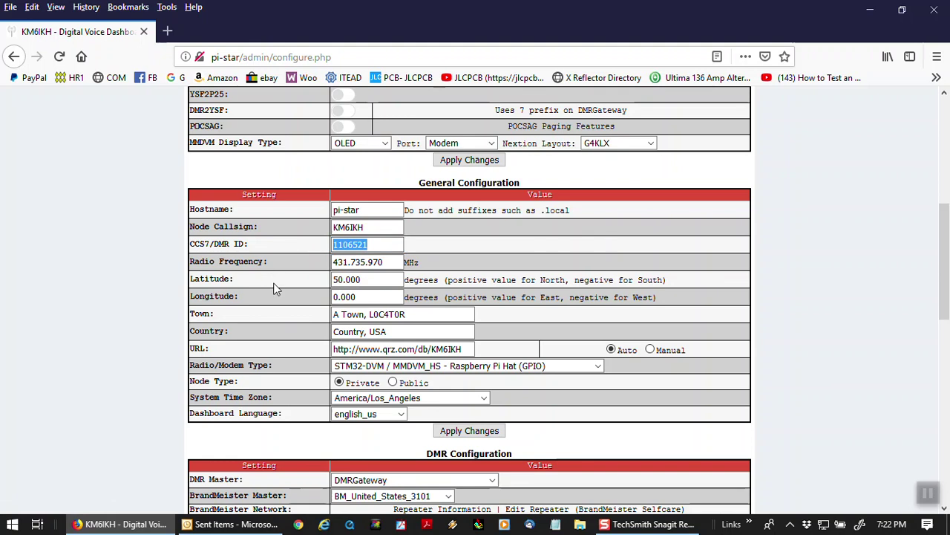
pyautogui.moveTo(389, 264); pyautogui.dragTo(305, 270)
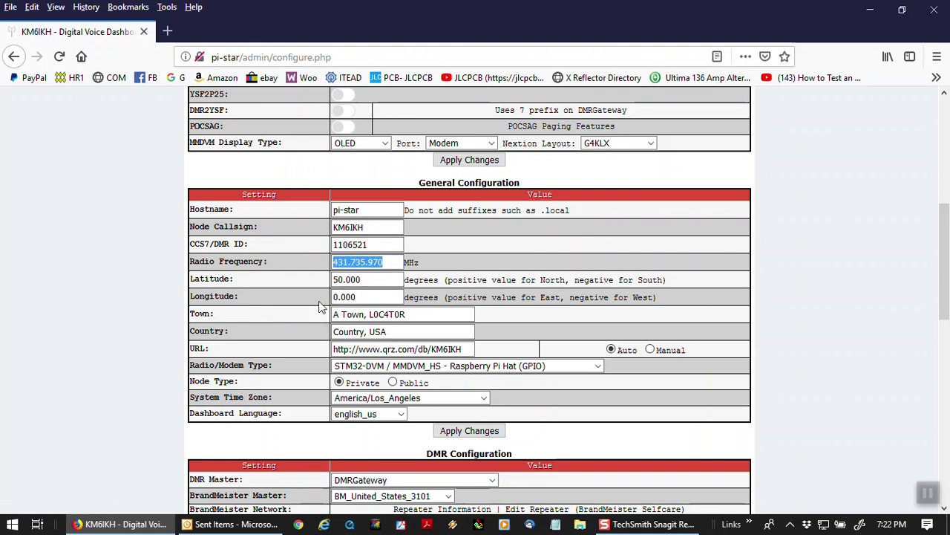
pyautogui.scroll(-2, 310, 286)
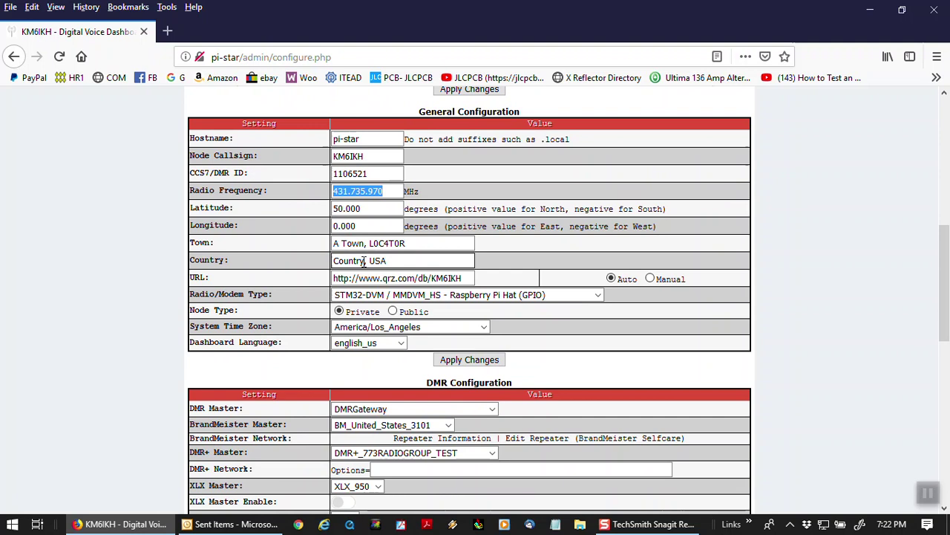
pyautogui.moveTo(387, 261); pyautogui.dragTo(333, 261)
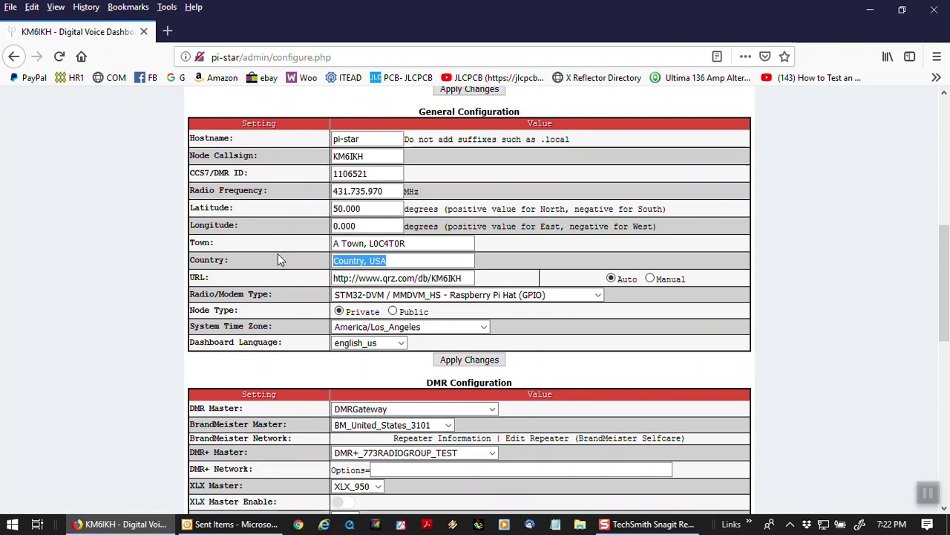
pyautogui.scroll(-2, 277, 254)
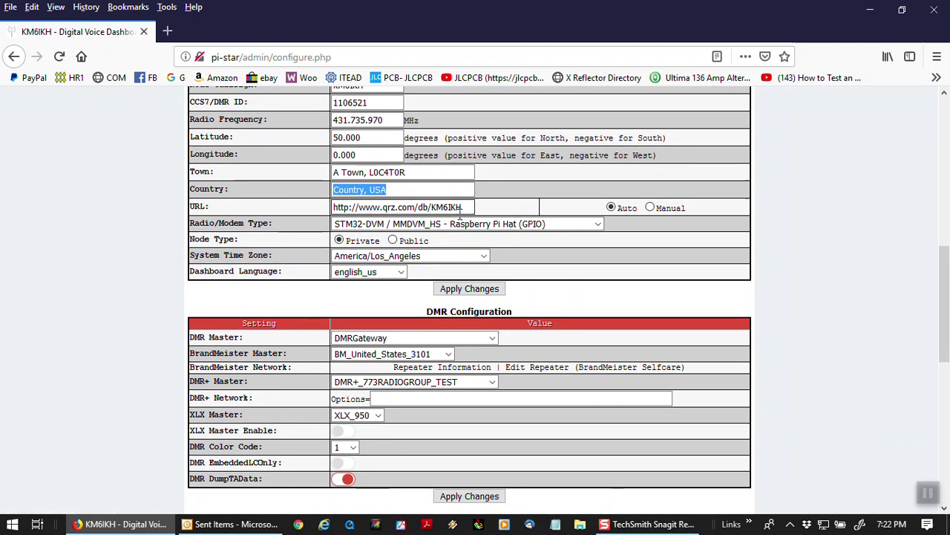
pyautogui.moveTo(470, 207); pyautogui.dragTo(332, 209)
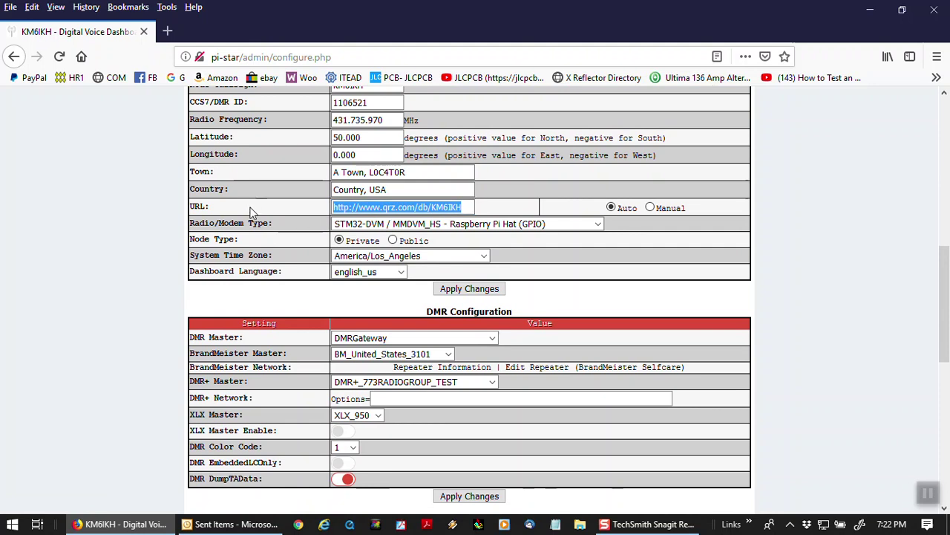
# Inspect the Radio/Modem Type choices unchanged and toggle Node Type to Public, then back to Private.
pyautogui.click(551, 225)
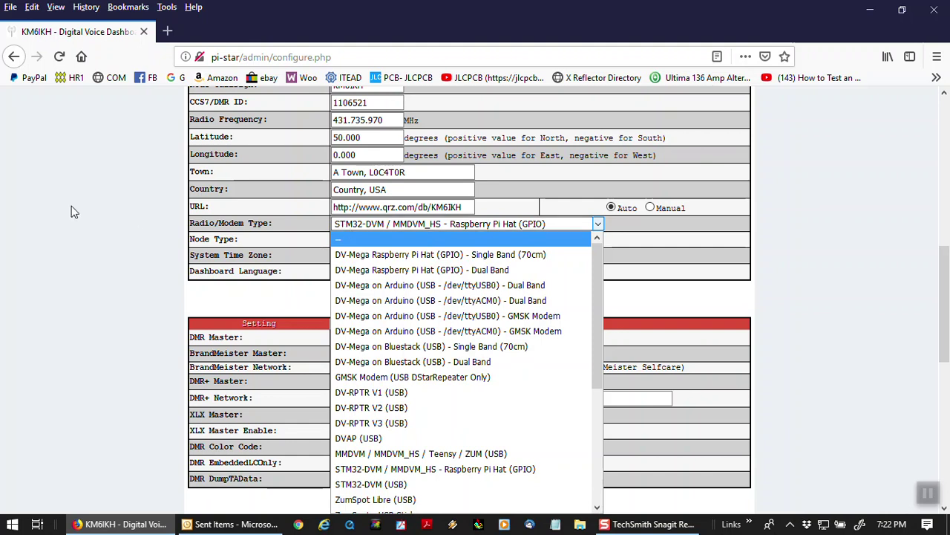
pyautogui.click(114, 204)
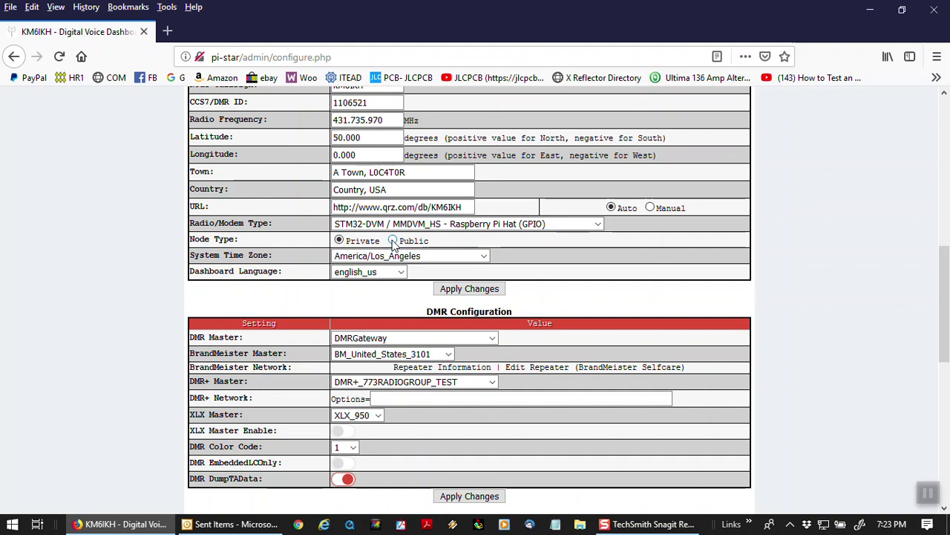
pyautogui.click(393, 241)
pyautogui.click(341, 241)
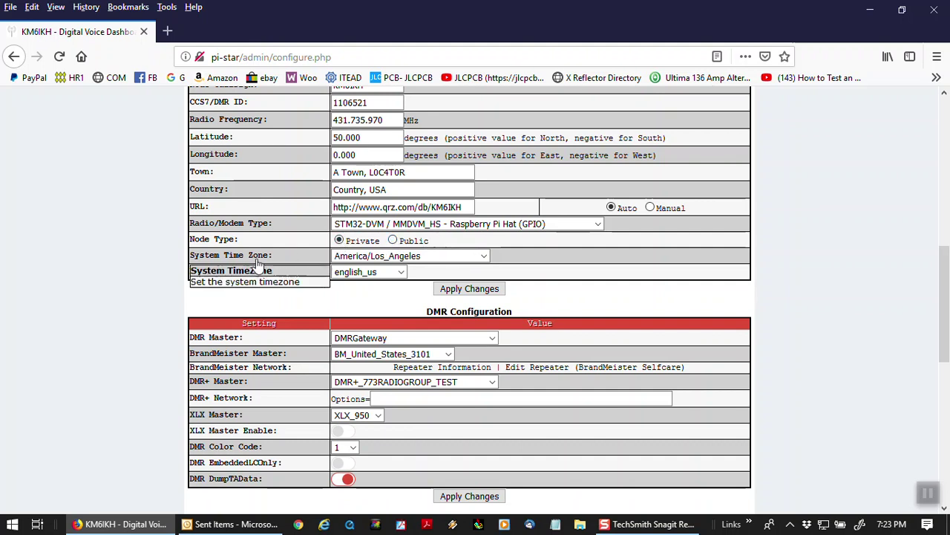
# Check the time zone and language lists, keeping America/Los_Angeles and english_us.
pyautogui.click(484, 256)
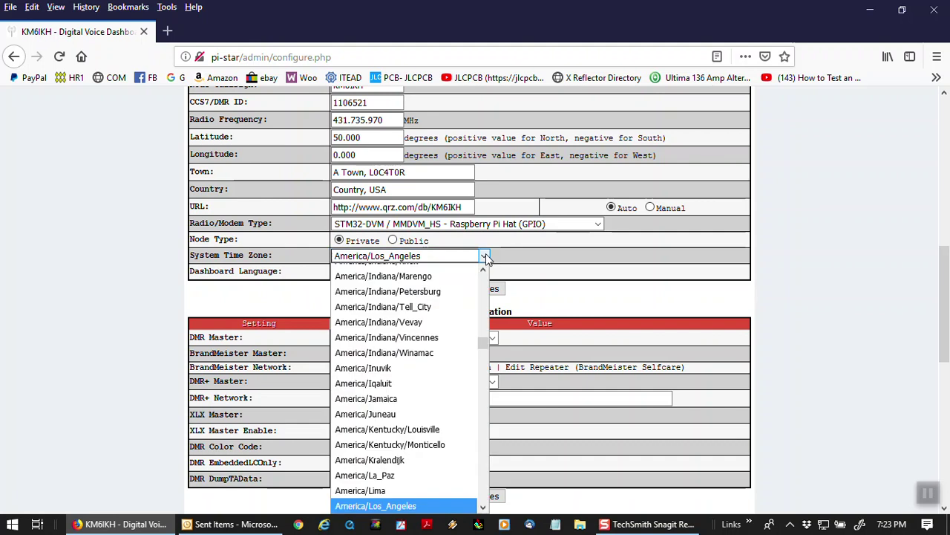
pyautogui.click(484, 257)
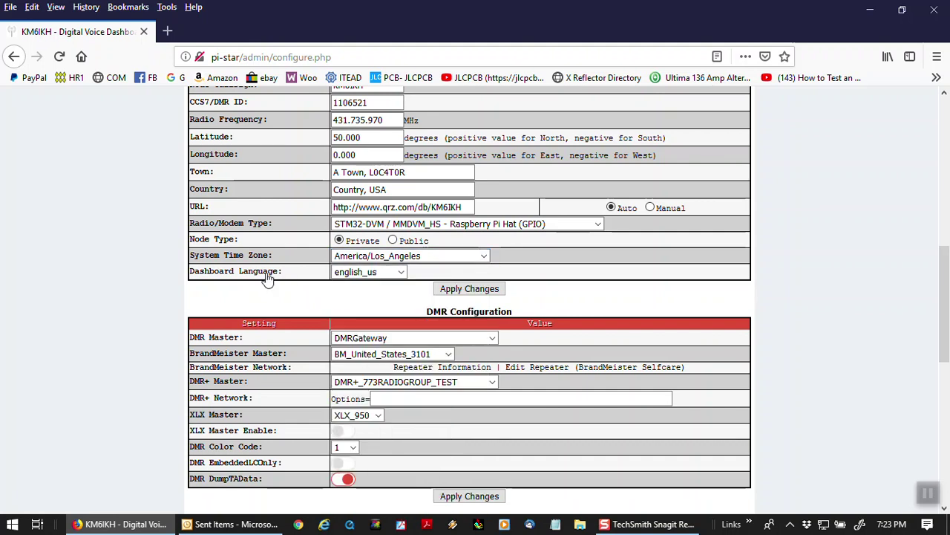
pyautogui.click(402, 274)
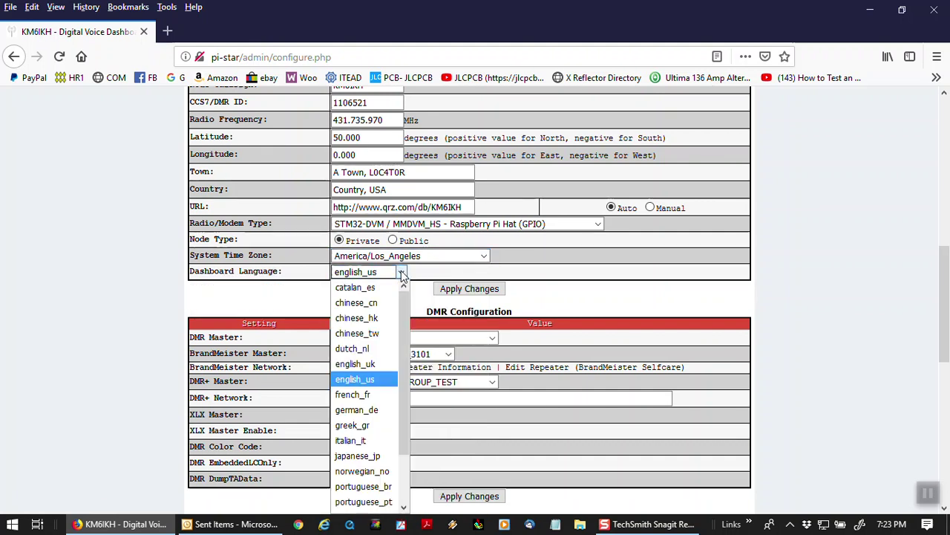
pyautogui.click(402, 273)
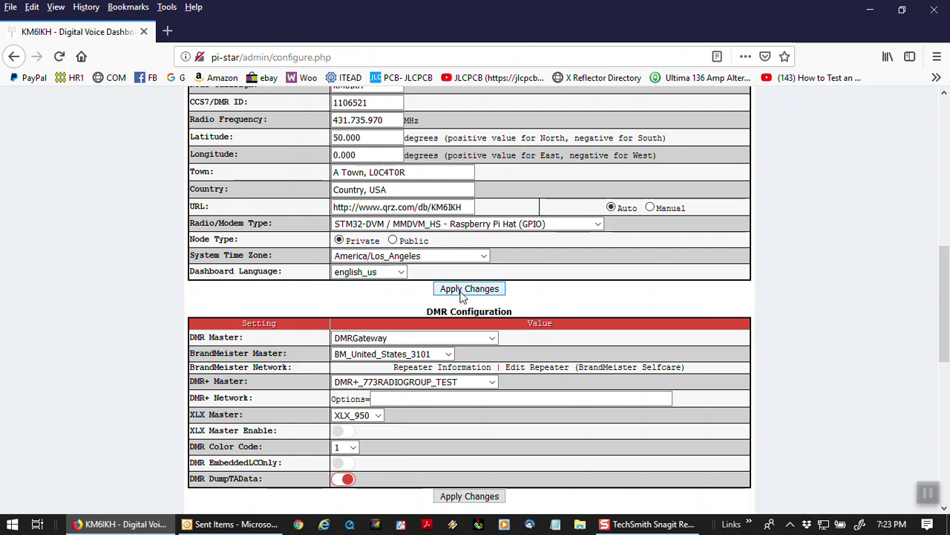
pyautogui.scroll(-3, 822, 311)
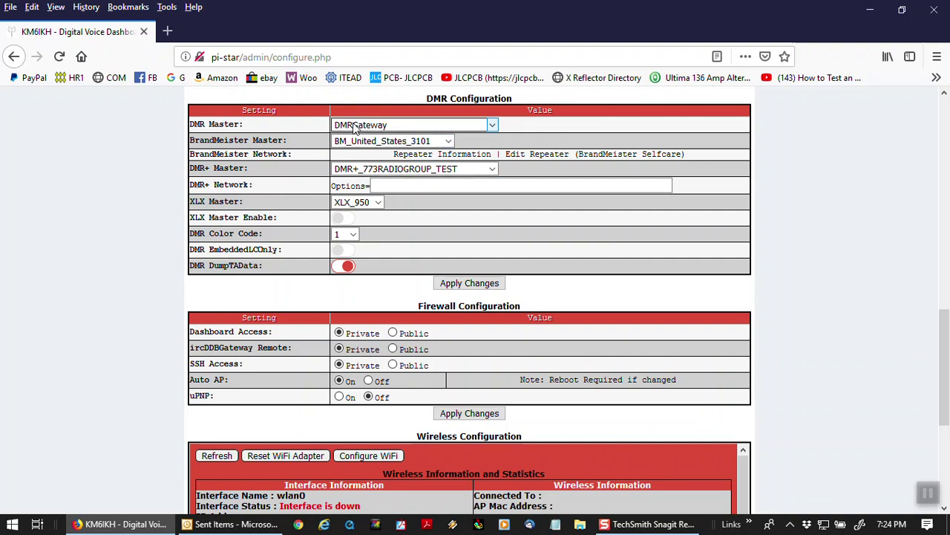
pyautogui.click(449, 141)
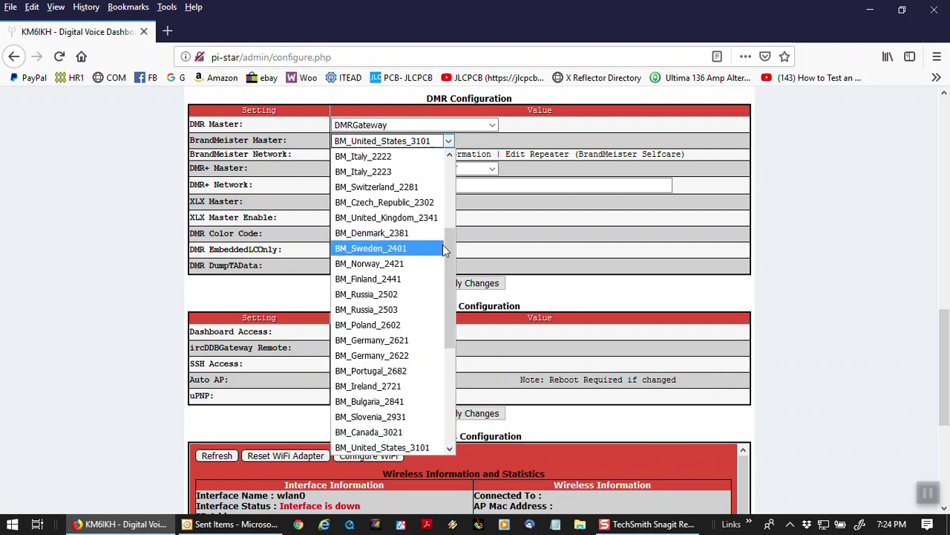
pyautogui.moveTo(445, 245); pyautogui.dragTo(439, 318)
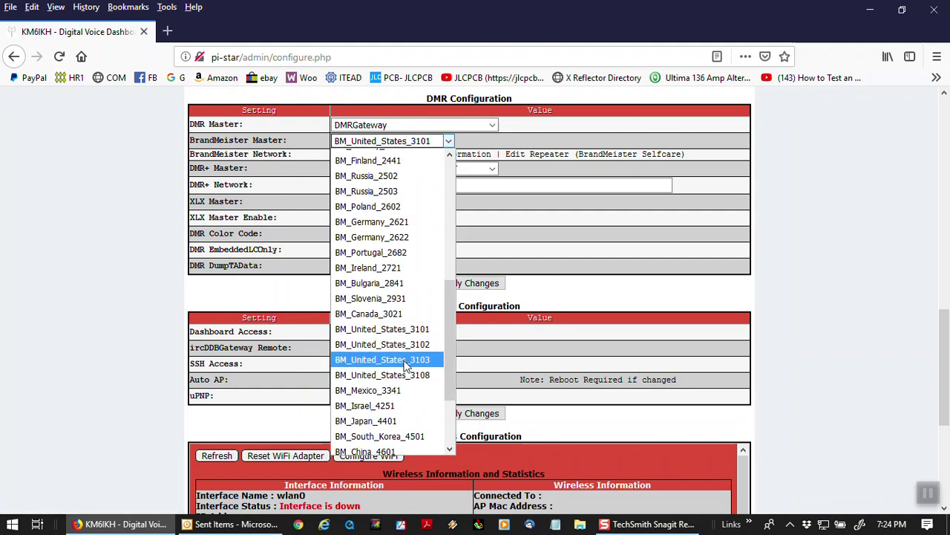
pyautogui.click(146, 183)
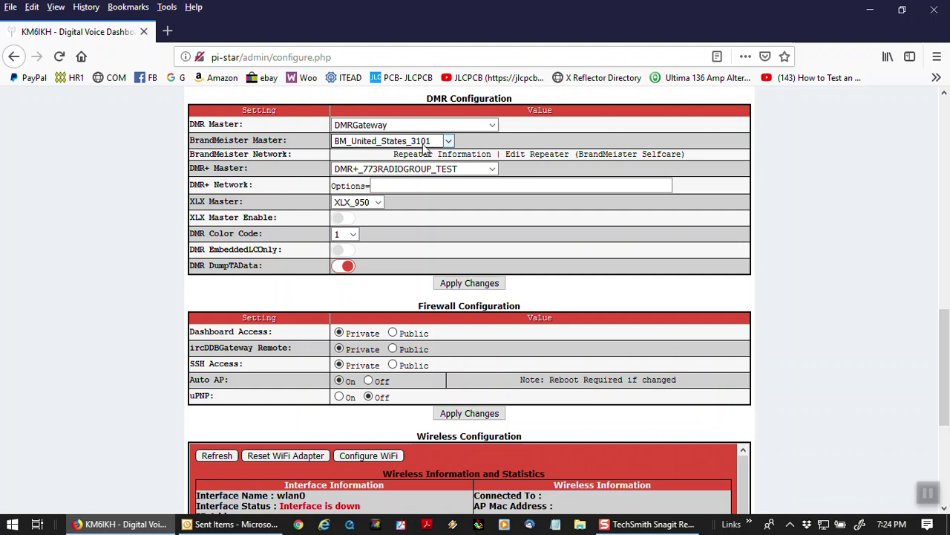
pyautogui.scroll(-1, 162, 271)
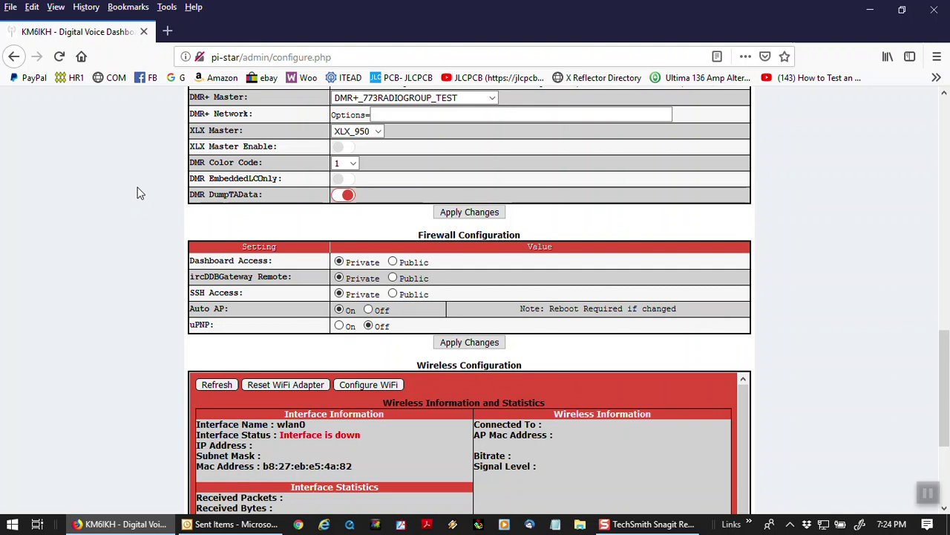
pyautogui.scroll(5, 137, 192)
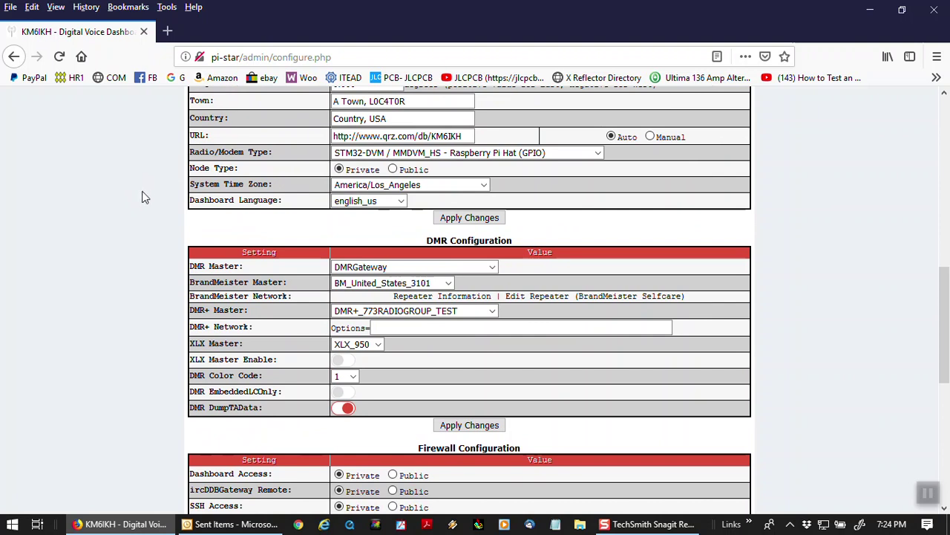
# Scroll to Firewall Configuration and read the uPNP help tip.
pyautogui.scroll(-3, 145, 198)
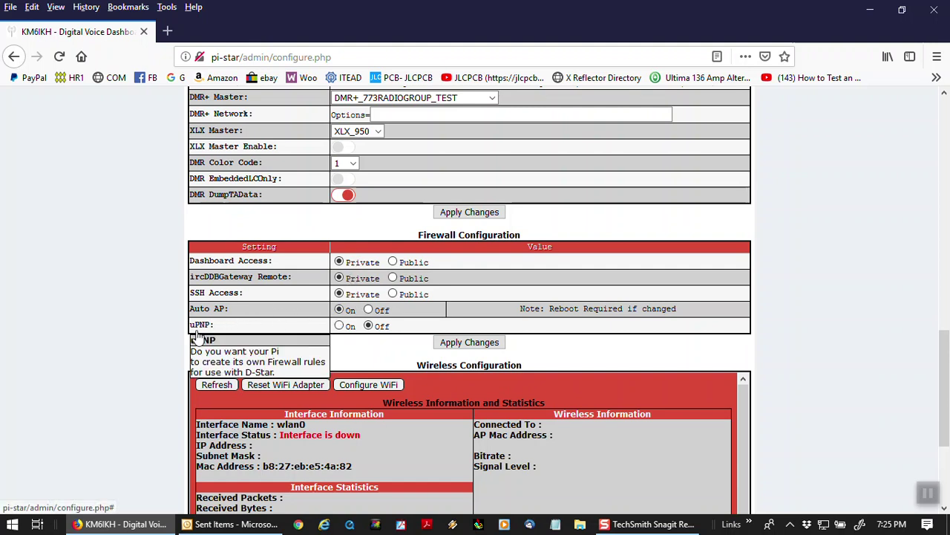
pyautogui.moveTo(201, 327)
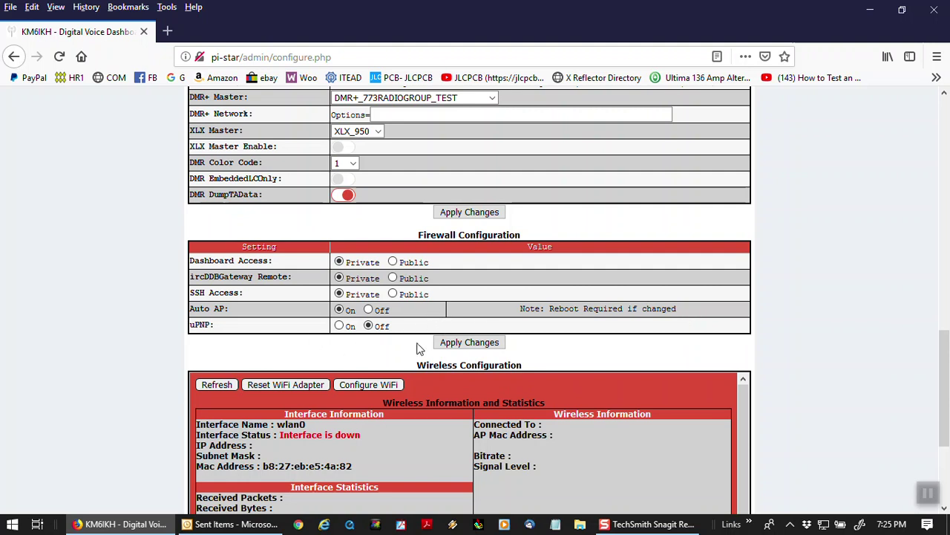
# Scroll to Wireless Configuration and briefly highlight the wlan0 'Interface is down' status text.
pyautogui.scroll(-2, 127, 339)
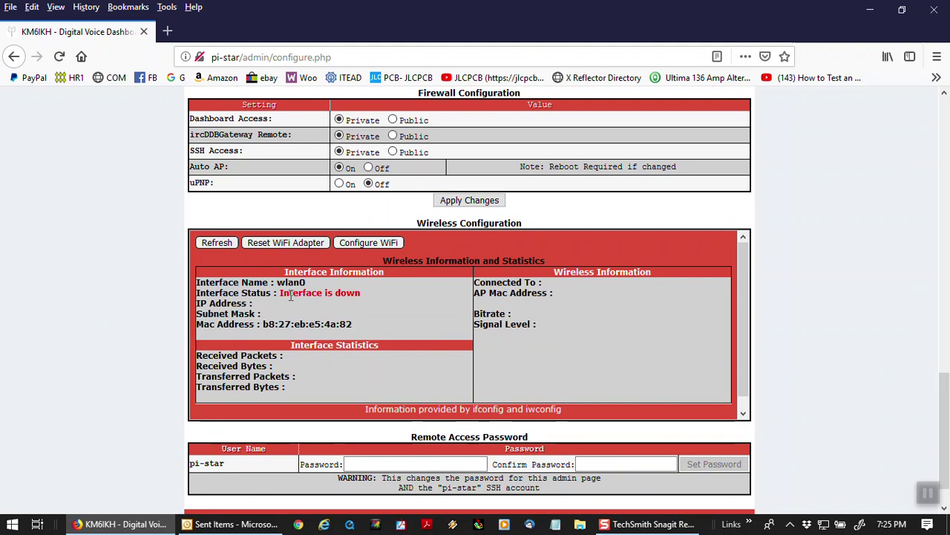
pyautogui.moveTo(280, 293); pyautogui.dragTo(363, 296)
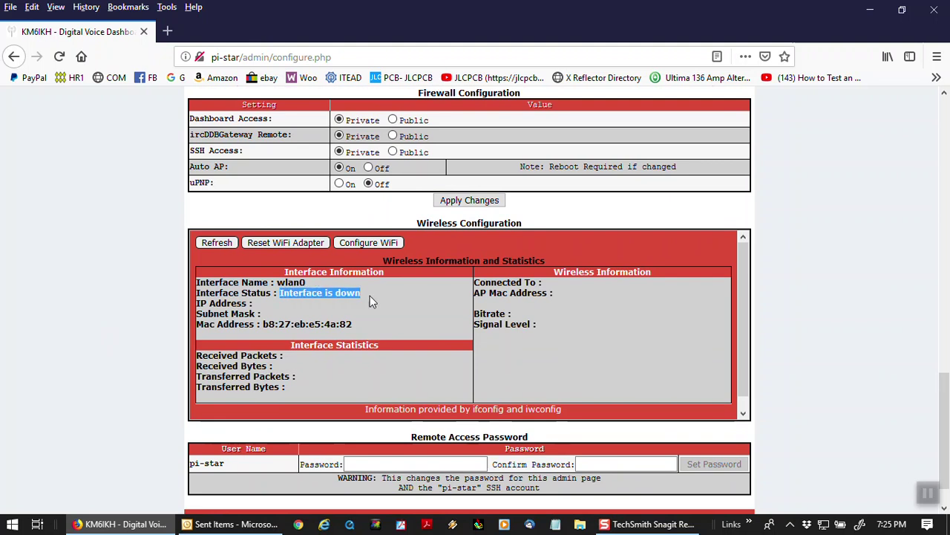
pyautogui.click(375, 301)
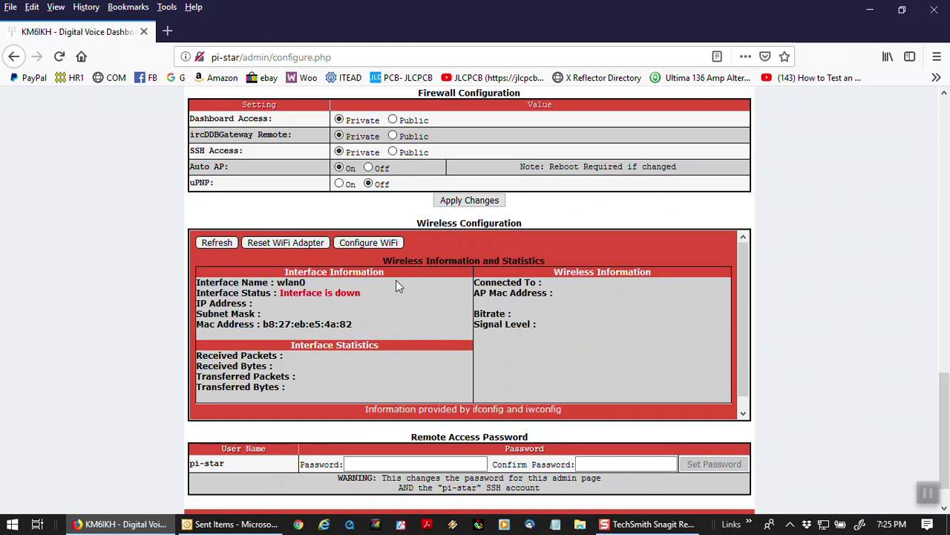
# Open the WiFi config form and add five blank entries, Network 1 through Network 5.
pyautogui.click(364, 245)
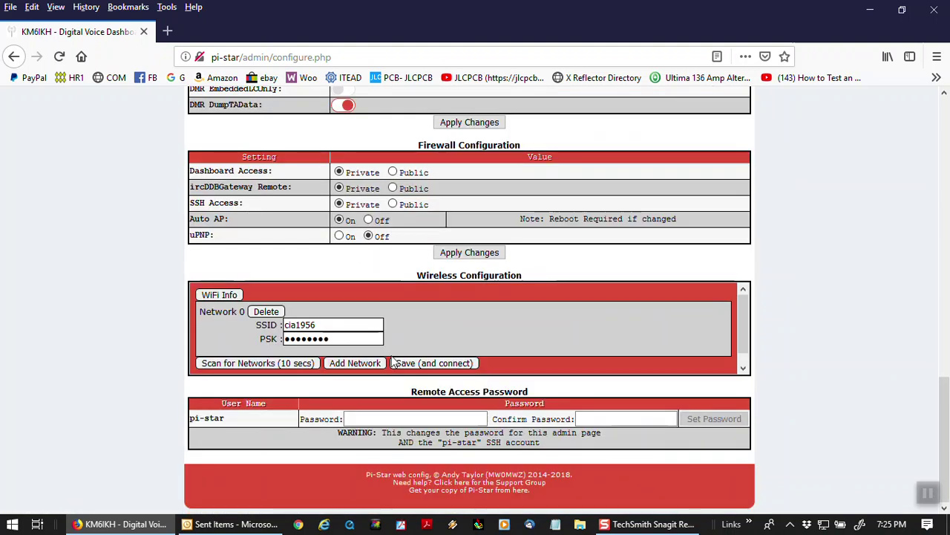
pyautogui.scroll(-1, 394, 311)
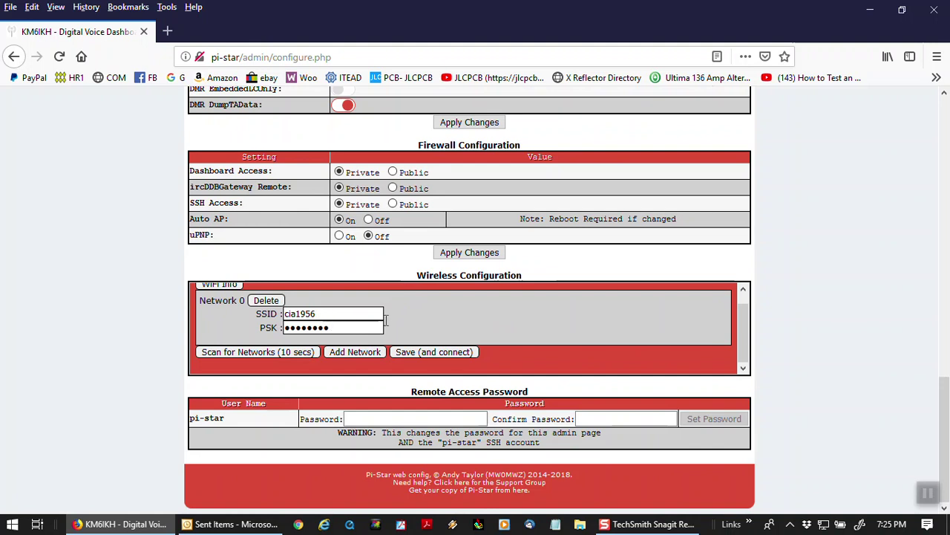
pyautogui.click(354, 353)
pyautogui.scroll(-1, 421, 354)
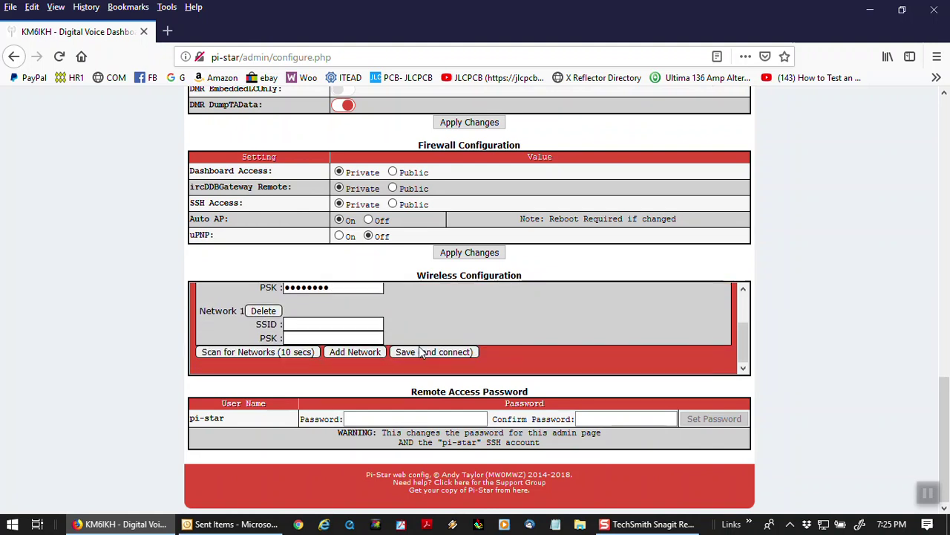
pyautogui.click(356, 353)
pyautogui.scroll(-1, 391, 329)
pyautogui.click(356, 354)
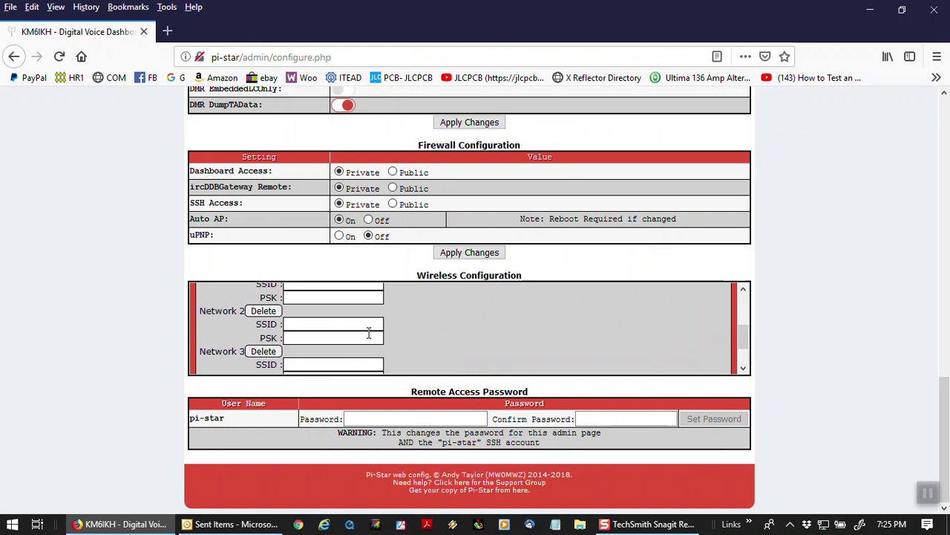
pyautogui.scroll(-2, 409, 317)
pyautogui.click(341, 354)
pyautogui.scroll(-1, 423, 321)
pyautogui.click(346, 355)
pyautogui.scroll(-1, 403, 320)
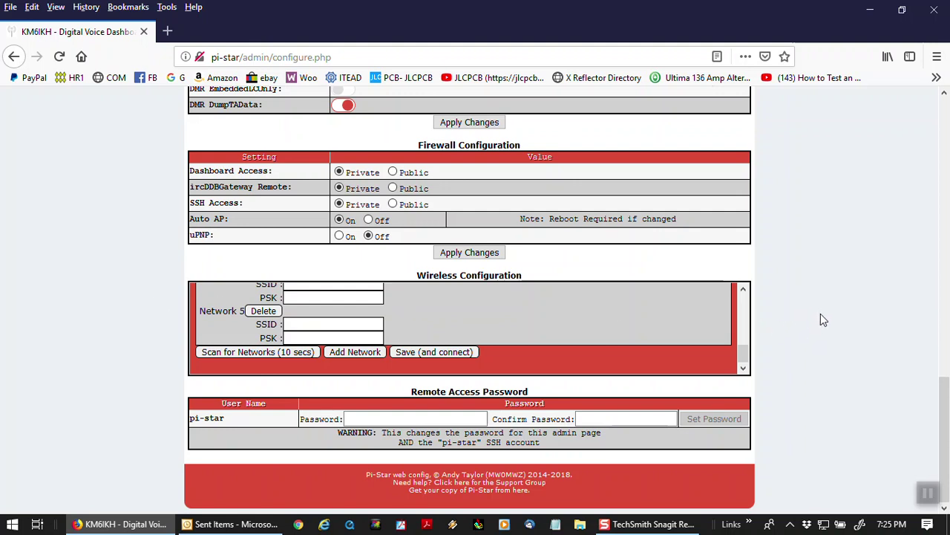
pyautogui.moveTo(948, 396); pyautogui.dragTo(948, 116)
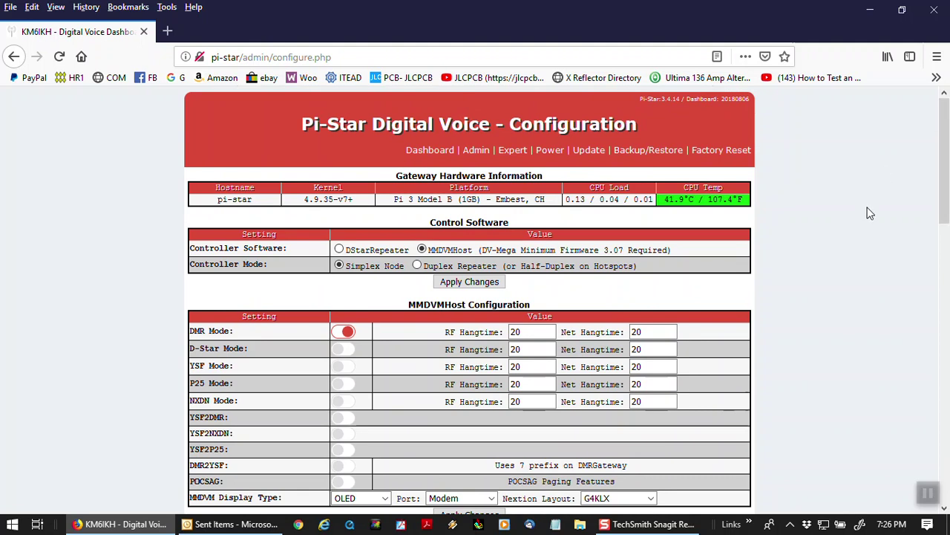
# Scroll through DMR, Firewall, Wireless and Remote Access Password sections to the footer and back up.
pyautogui.scroll(-3, 839, 312)
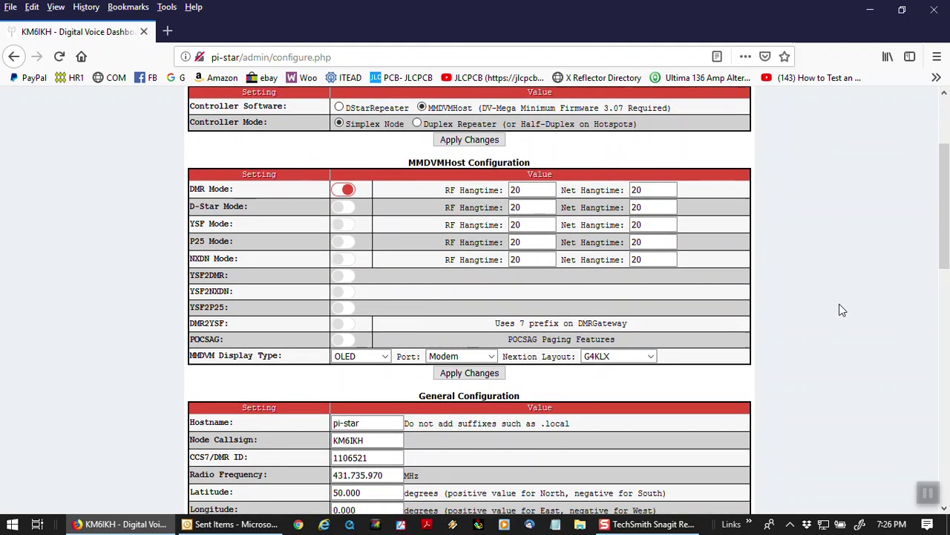
pyautogui.scroll(2, 841, 310)
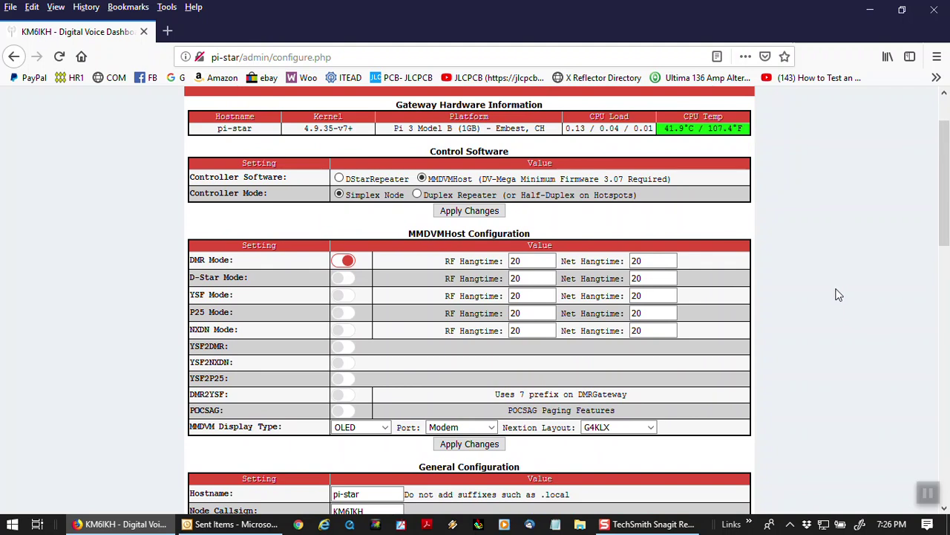
pyautogui.scroll(2, 819, 294)
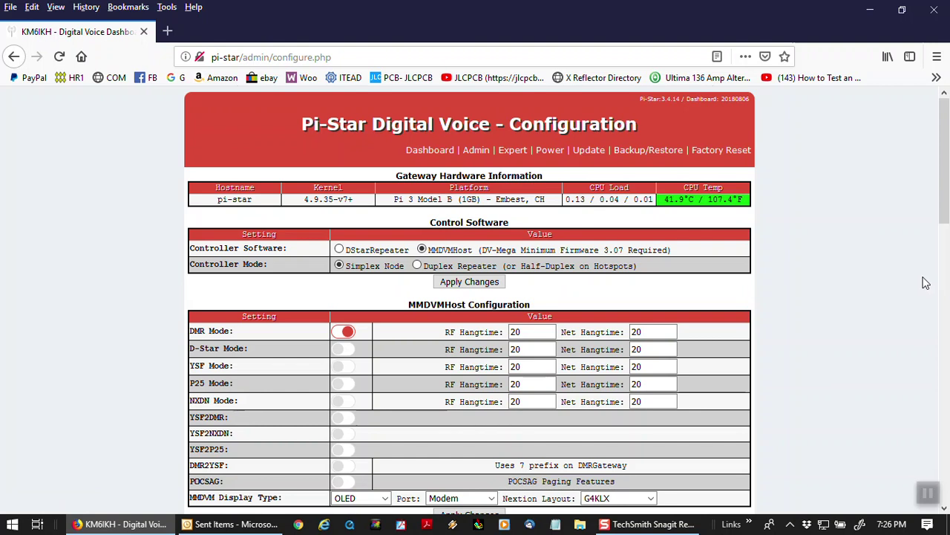
pyautogui.scroll(-5, 926, 283)
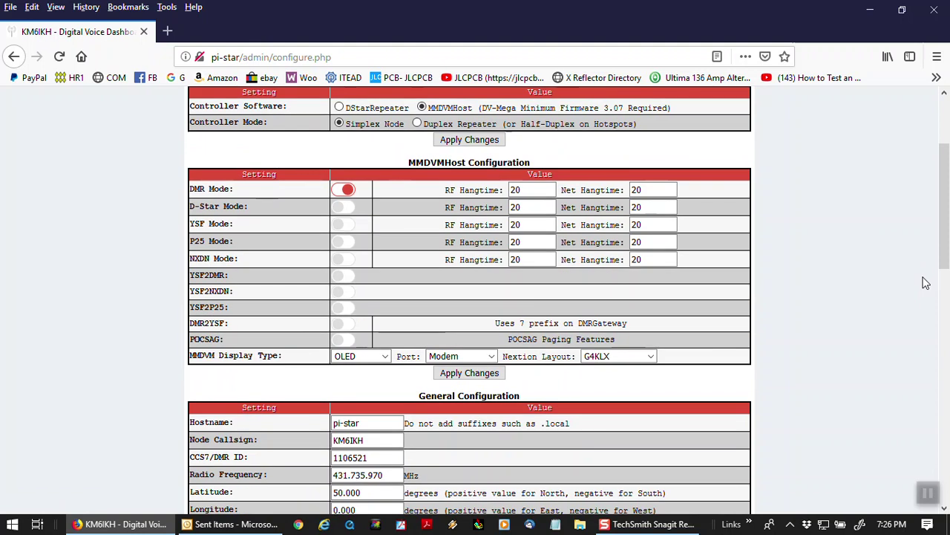
pyautogui.scroll(-3, 926, 285)
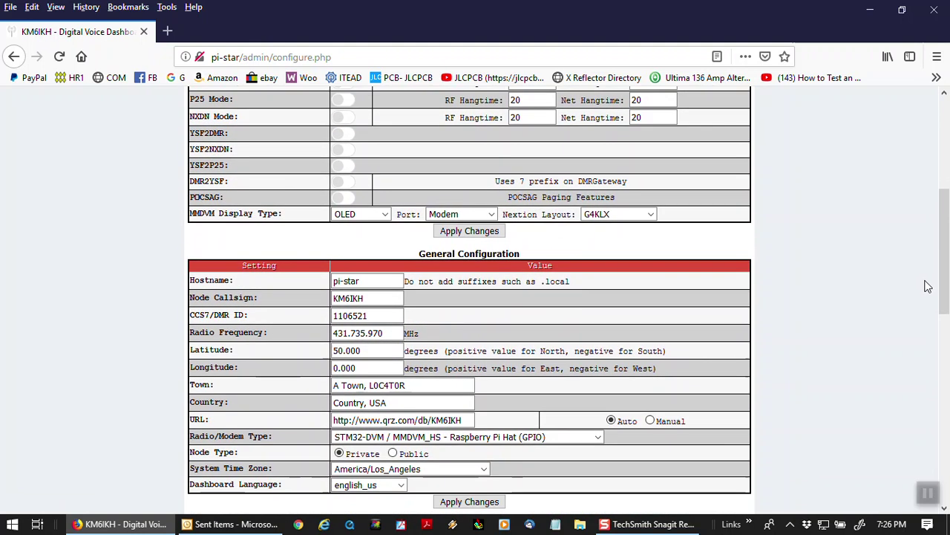
pyautogui.scroll(3, 928, 284)
pyautogui.scroll(2, 927, 283)
pyautogui.scroll(-3, 927, 282)
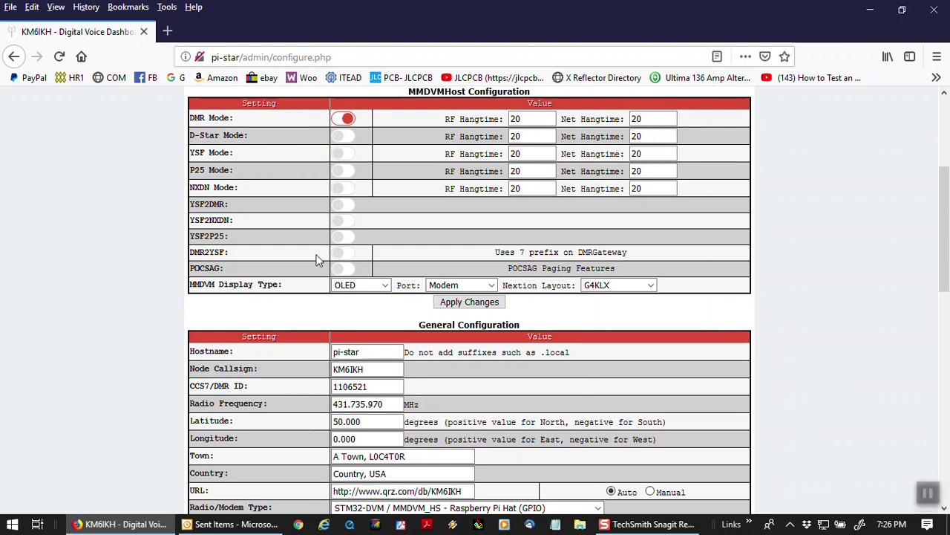
pyautogui.scroll(-1, 127, 293)
pyautogui.scroll(-3, 125, 293)
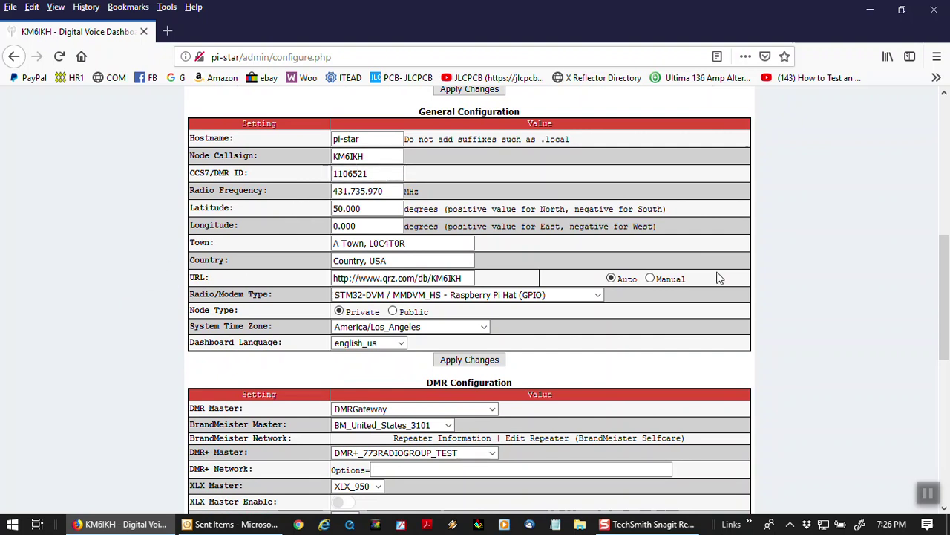
pyautogui.scroll(-1, 866, 287)
pyautogui.scroll(-1, 870, 295)
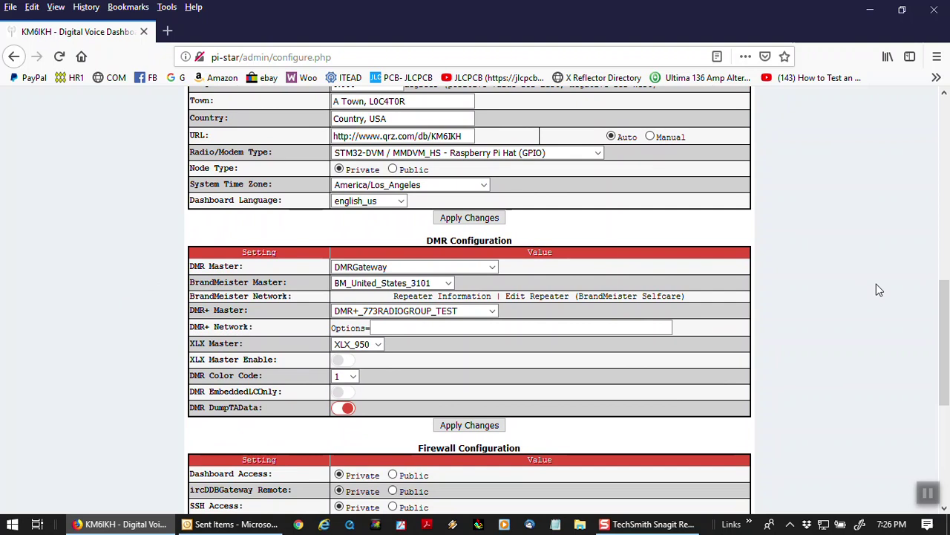
pyautogui.scroll(-1, 877, 289)
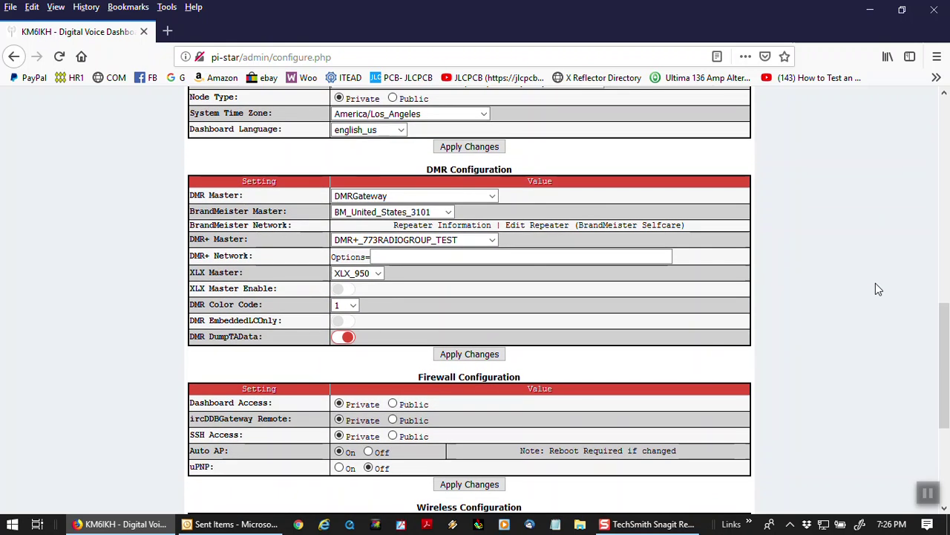
pyautogui.scroll(-1, 876, 289)
pyautogui.scroll(-1, 876, 290)
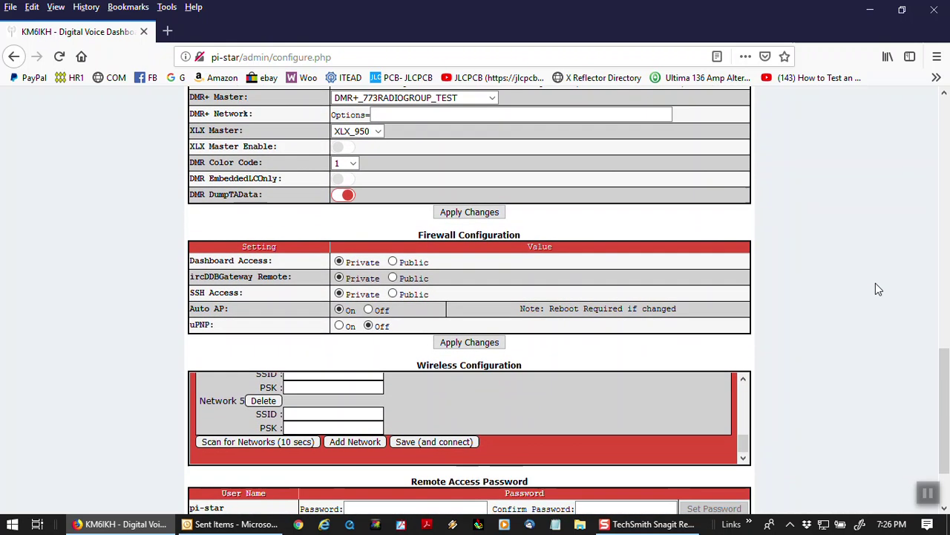
pyautogui.scroll(-1, 876, 283)
pyautogui.scroll(-1, 877, 282)
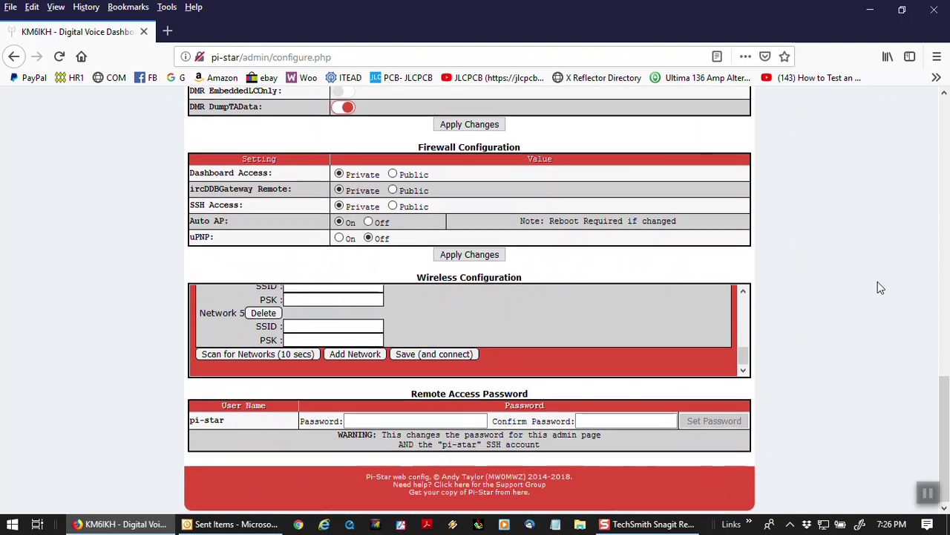
pyautogui.scroll(12, 884, 274)
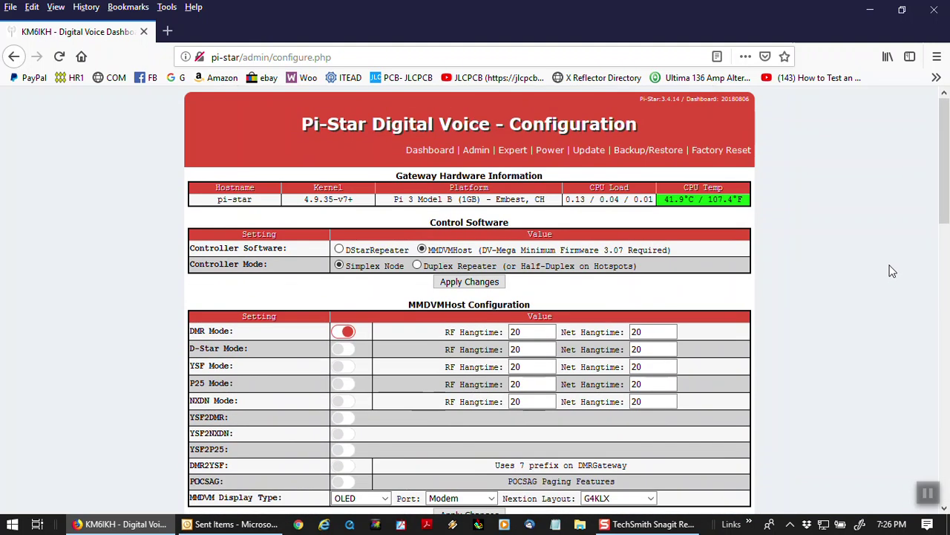
# Scroll to General Configuration and highlight its heading.
pyautogui.scroll(-2, 377, 339)
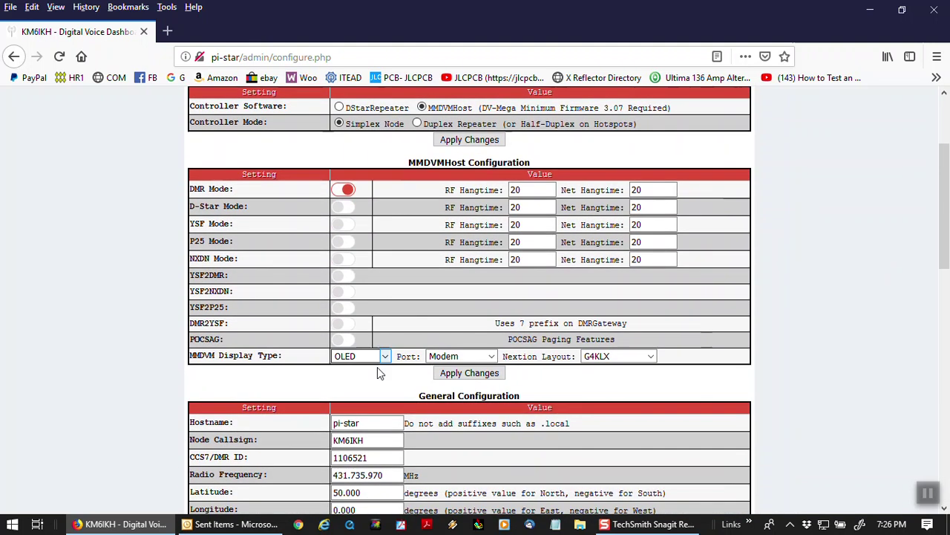
pyautogui.scroll(-1, 377, 371)
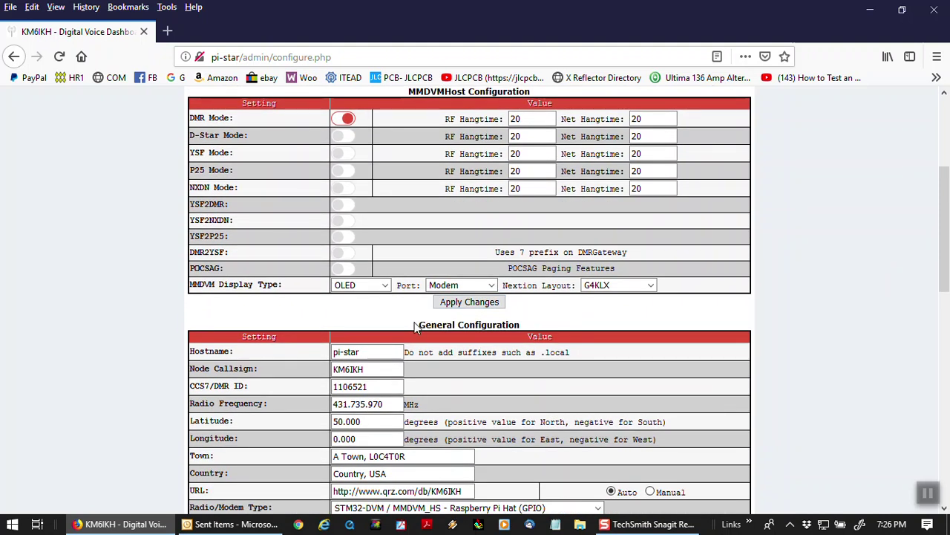
pyautogui.moveTo(416, 327); pyautogui.dragTo(528, 329)
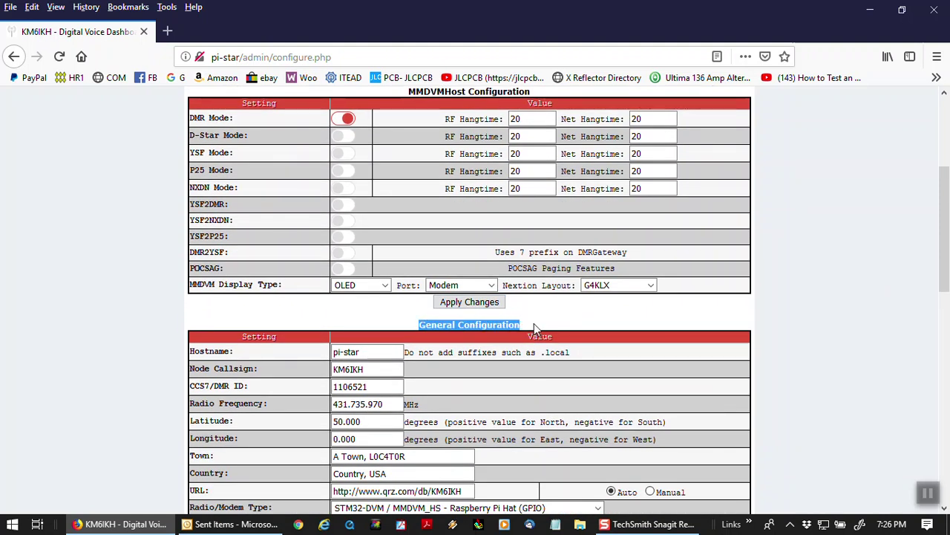
# Highlight the CCS7/DMR ID field together with its label.
pyautogui.scroll(-1, 853, 349)
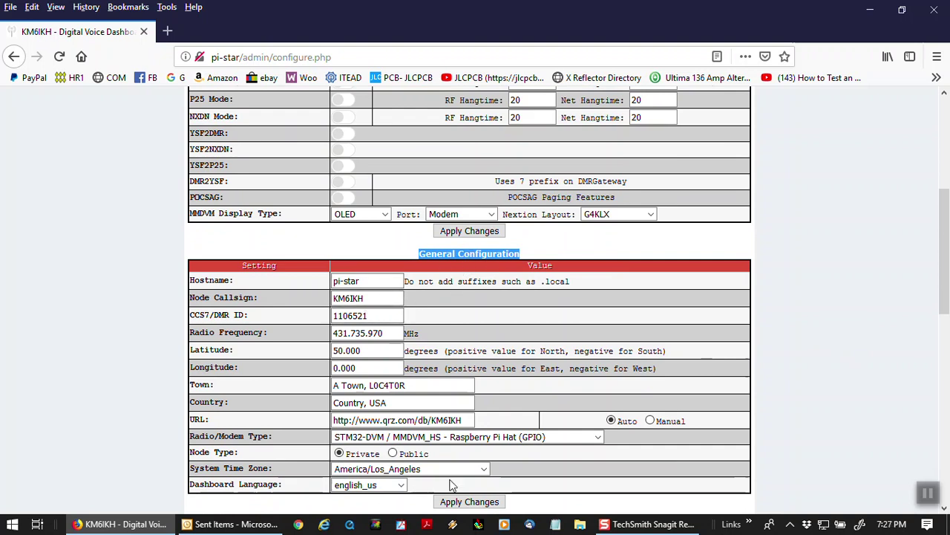
pyautogui.scroll(-1, 848, 331)
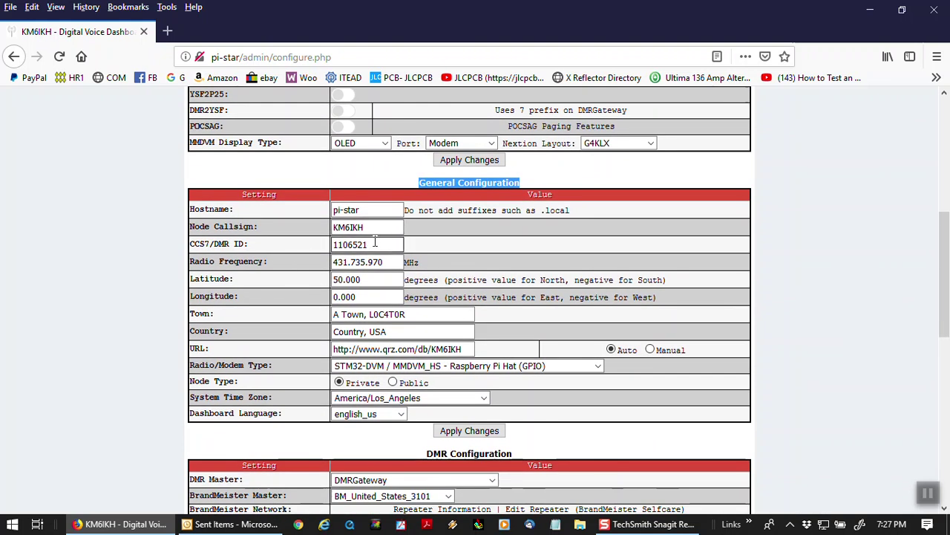
pyautogui.moveTo(374, 244); pyautogui.dragTo(179, 250)
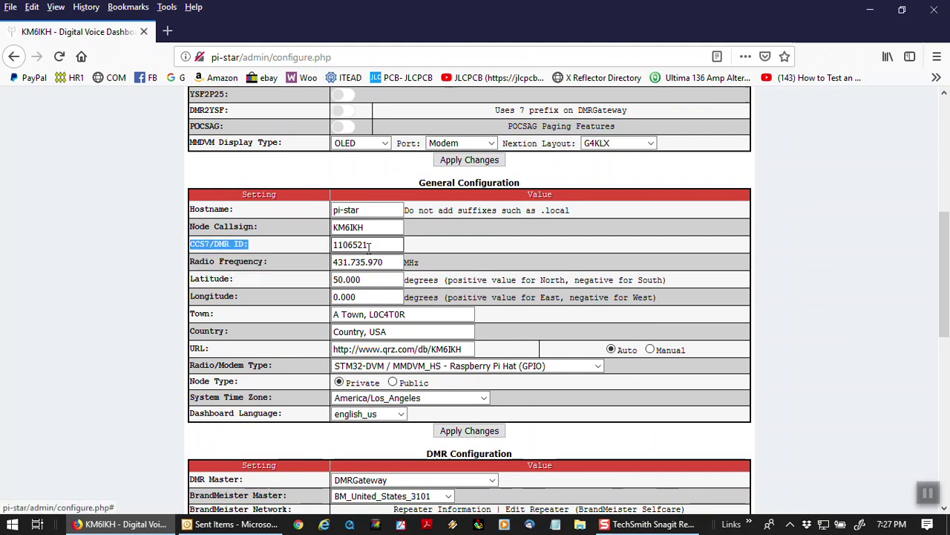
pyautogui.click(397, 244)
pyautogui.moveTo(394, 244); pyautogui.dragTo(313, 256)
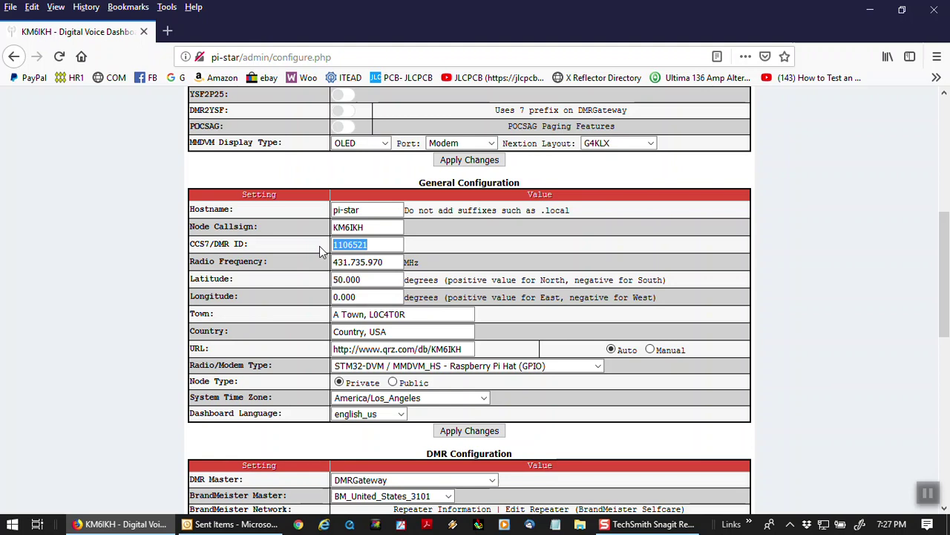
pyautogui.click(375, 247)
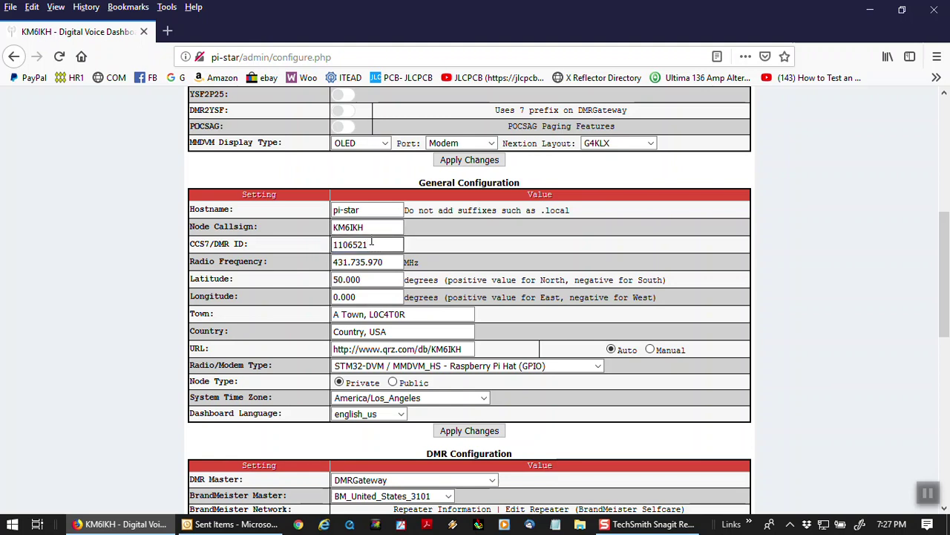
pyautogui.doubleClick(365, 228)
pyautogui.click(365, 227)
pyautogui.doubleClick(365, 227)
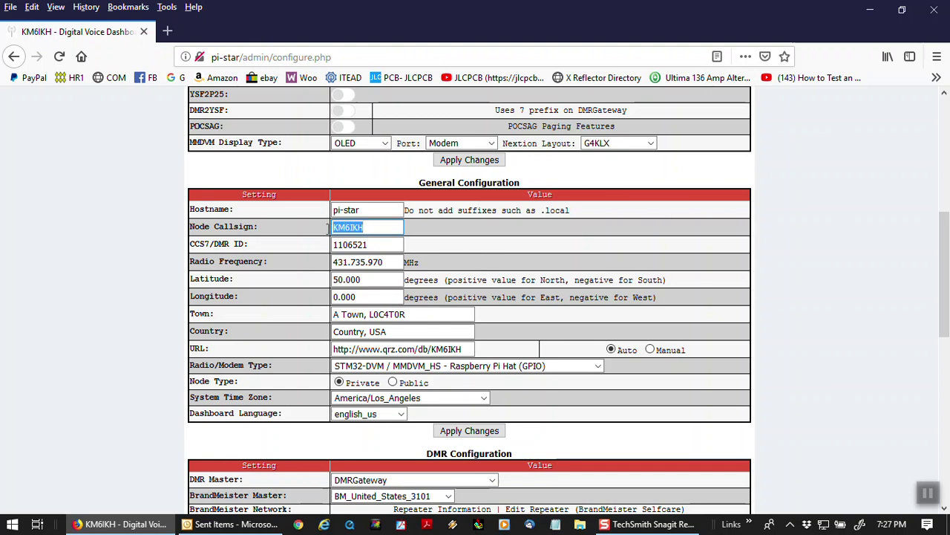
pyautogui.click(368, 245)
pyautogui.doubleClick(369, 244)
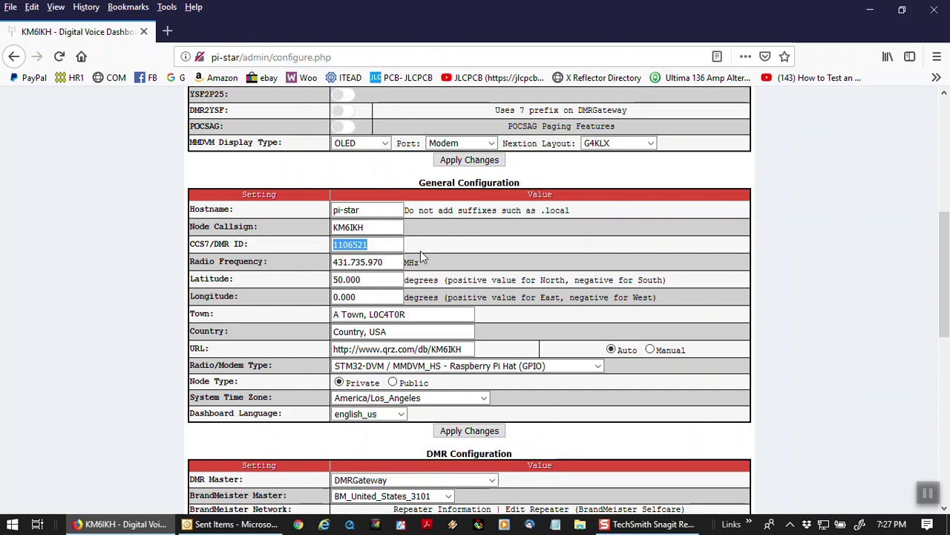
pyautogui.click(367, 227)
pyautogui.moveTo(367, 227); pyautogui.dragTo(315, 226)
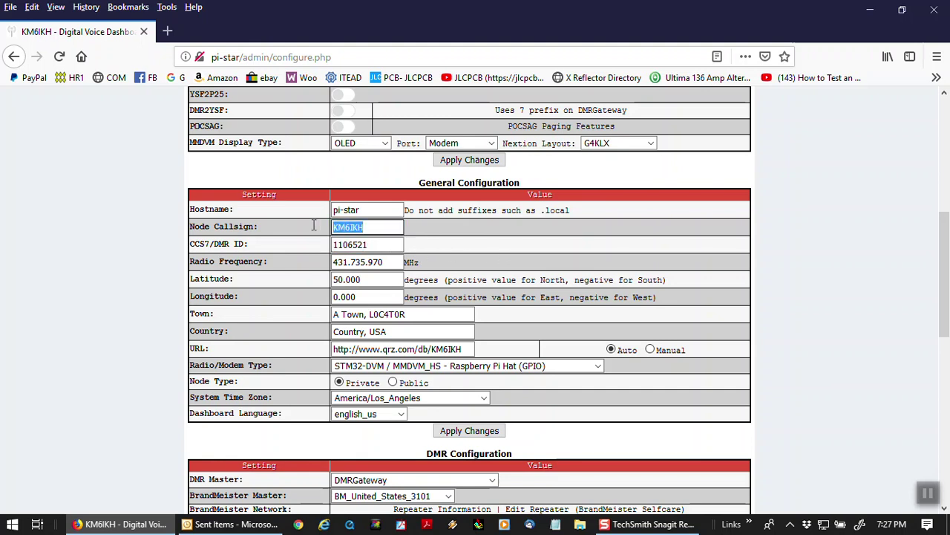
pyautogui.moveTo(374, 245); pyautogui.dragTo(313, 245)
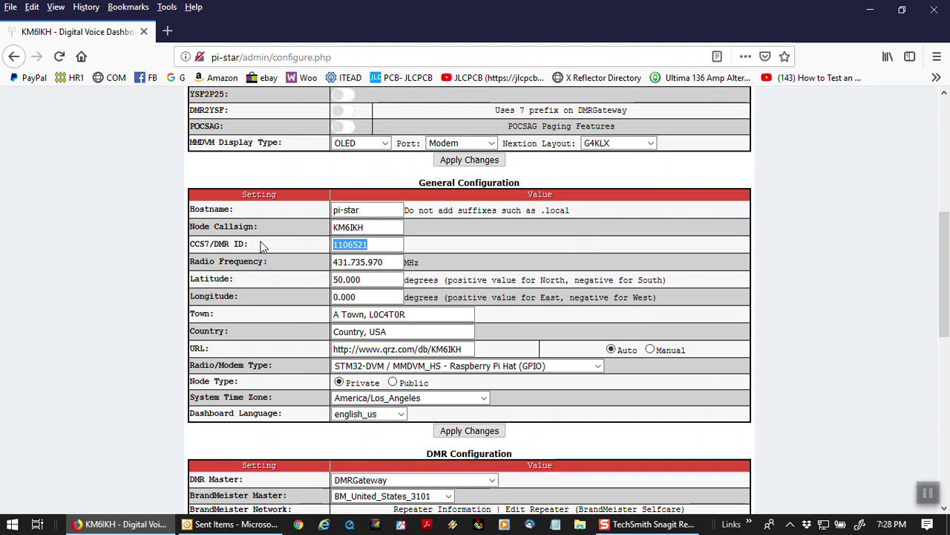
pyautogui.moveTo(375, 227); pyautogui.dragTo(310, 233)
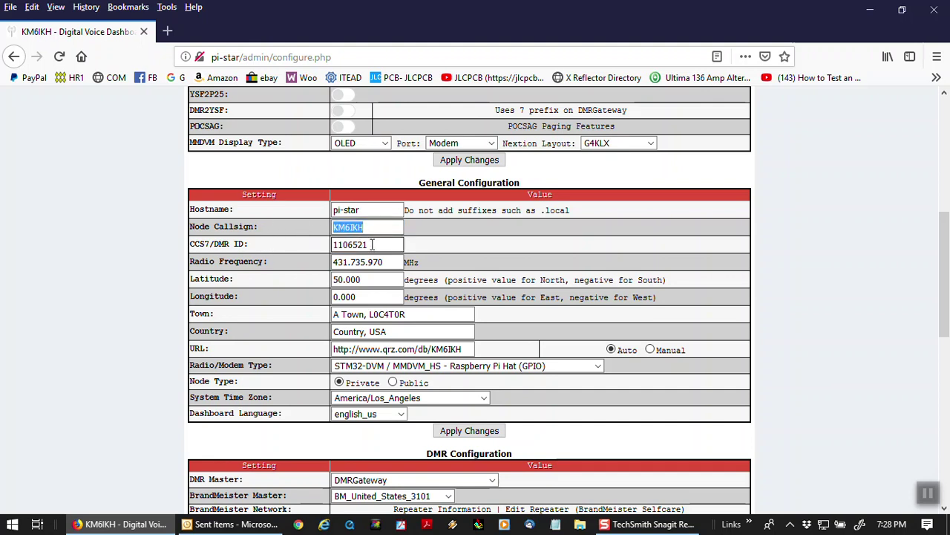
pyautogui.moveTo(373, 244); pyautogui.dragTo(304, 249)
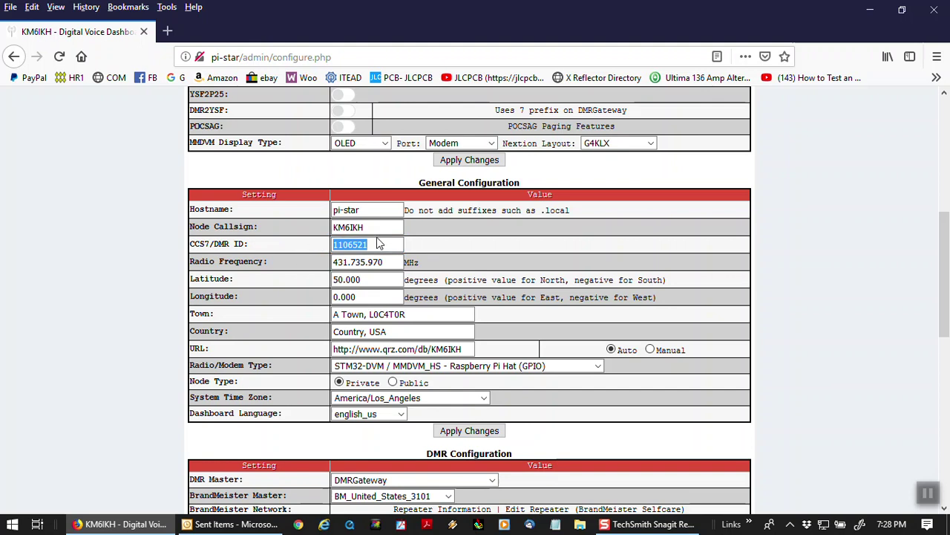
pyautogui.click(459, 254)
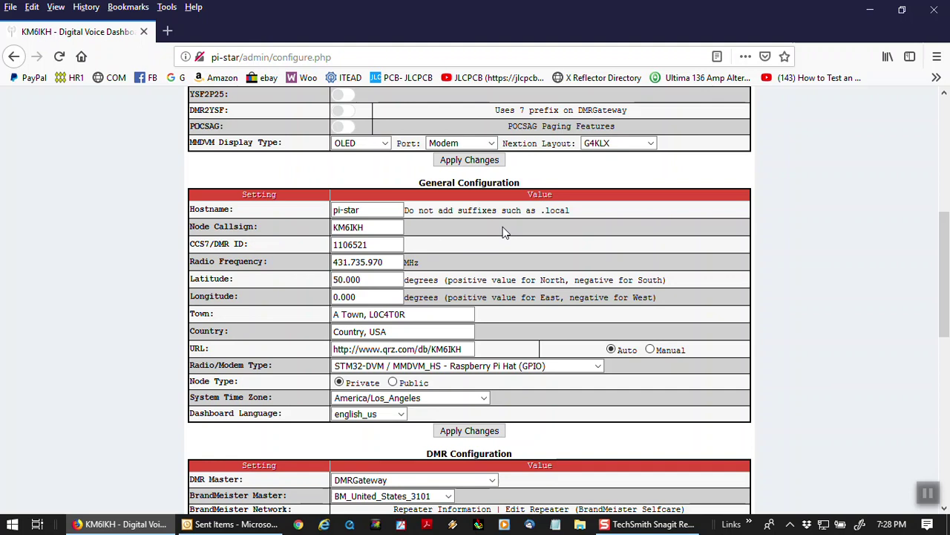
# Scroll back up to the page header and hardware information.
pyautogui.scroll(10, 445, 264)
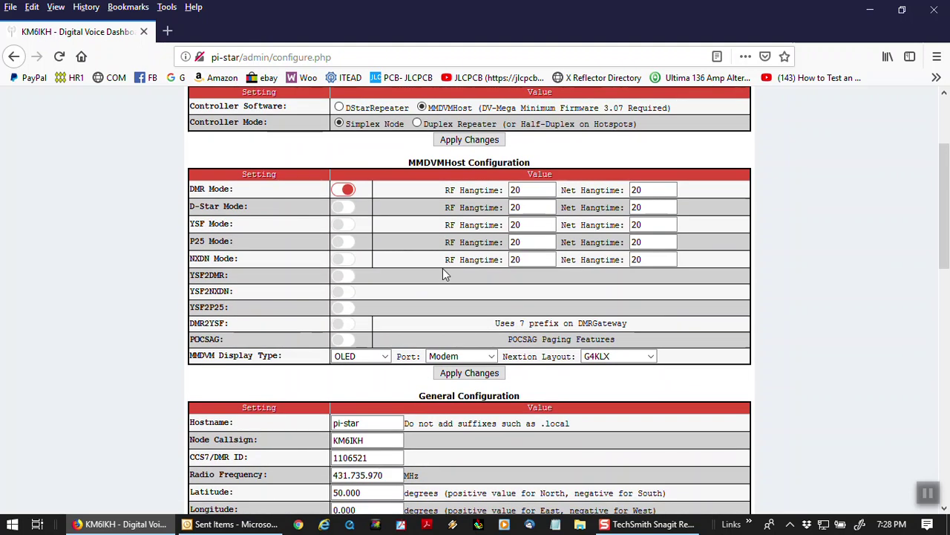